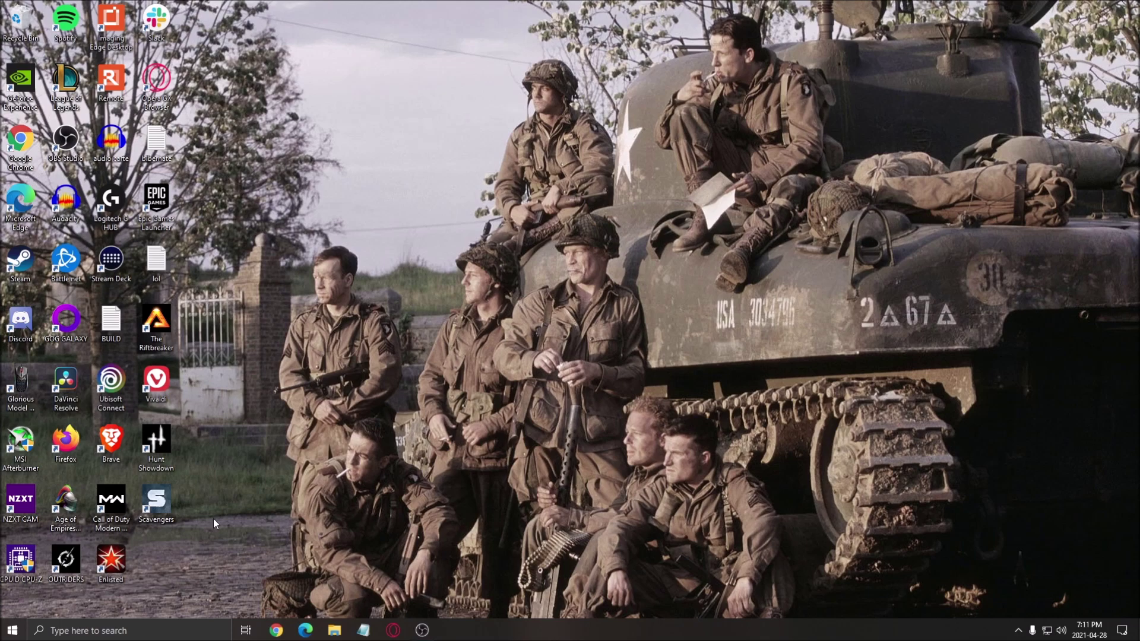
Search 'game mode' and bring up the Game Mode settings page to confirm it is On
click(148, 629)
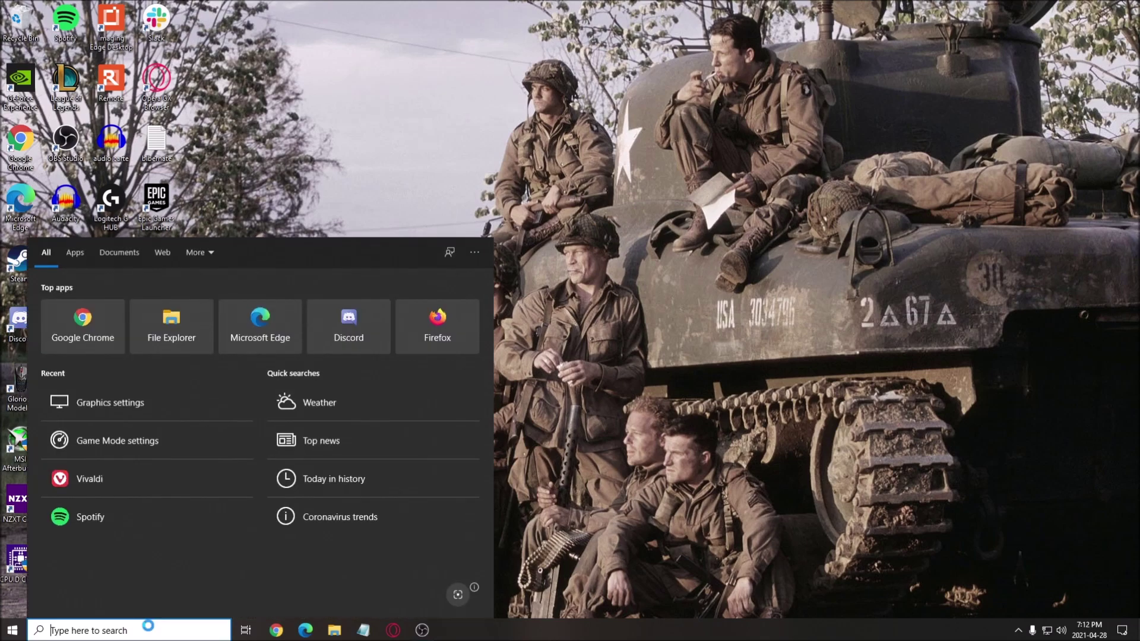
text(game mode)
key(Return)
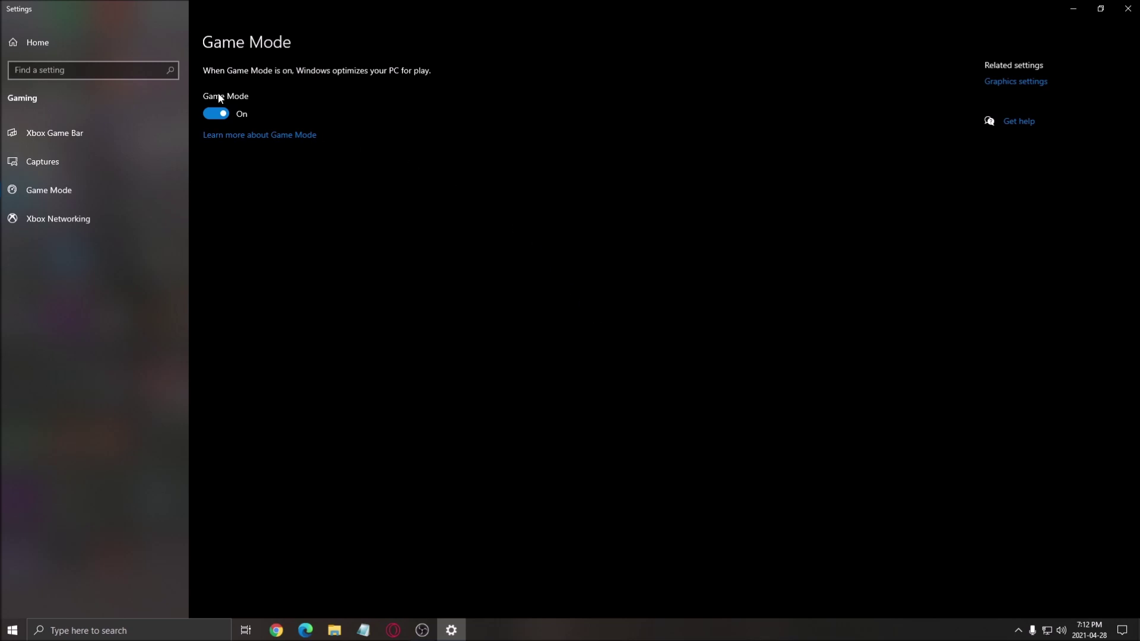
Confirm Xbox Game Bar is Off and that Captures background recording and game audio recording are Off
click(72, 138)
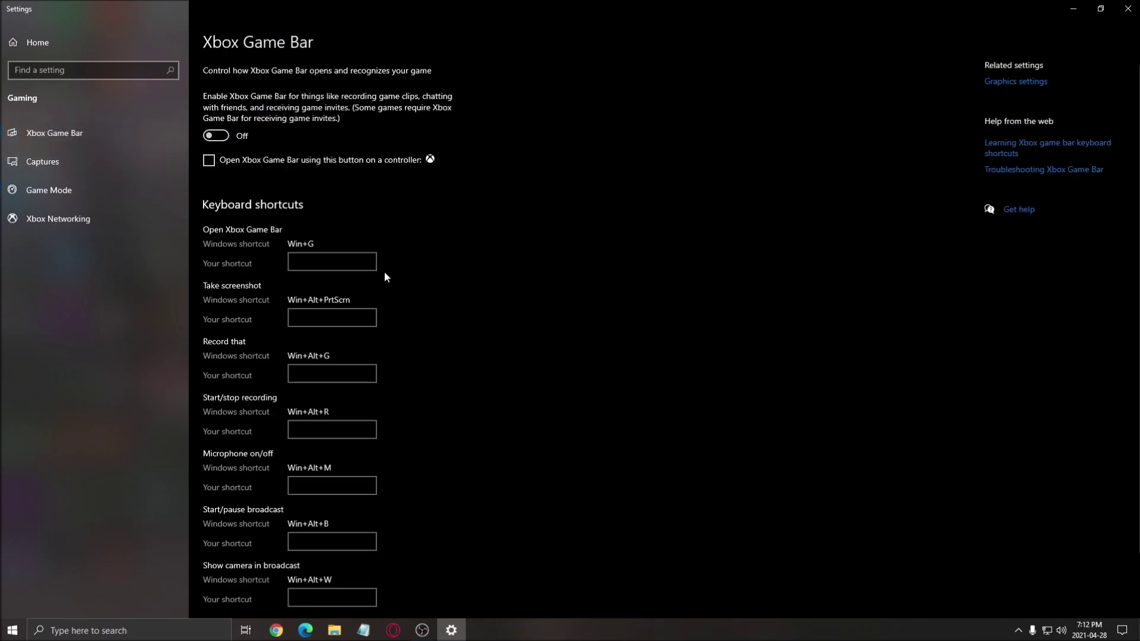
scroll(451, 273, down, 2)
scroll(428, 249, up, 2)
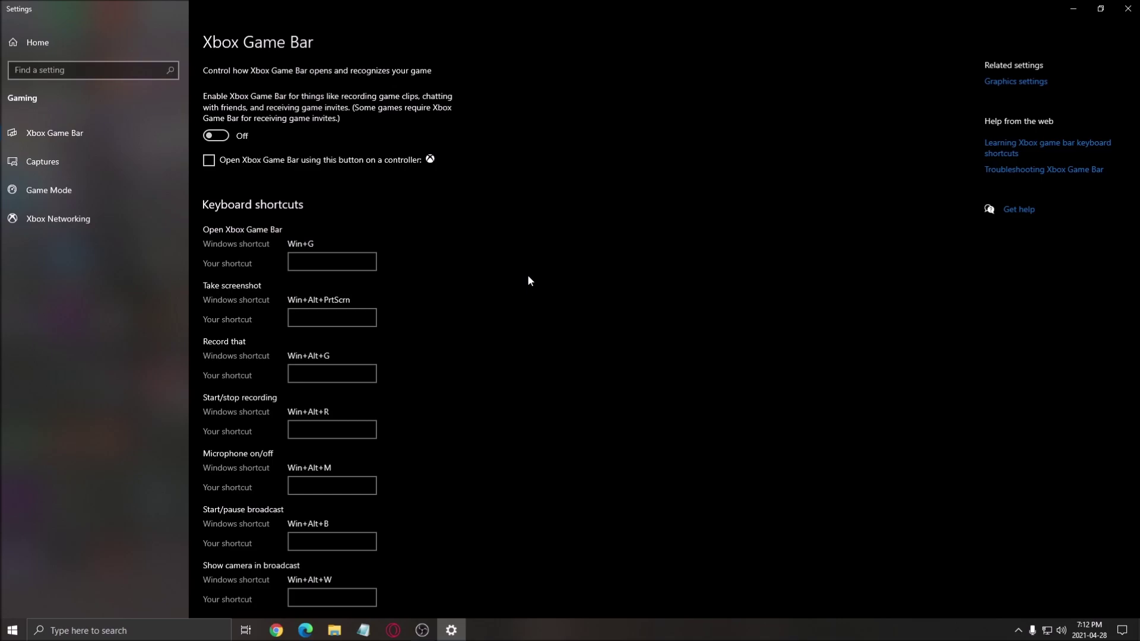
click(76, 159)
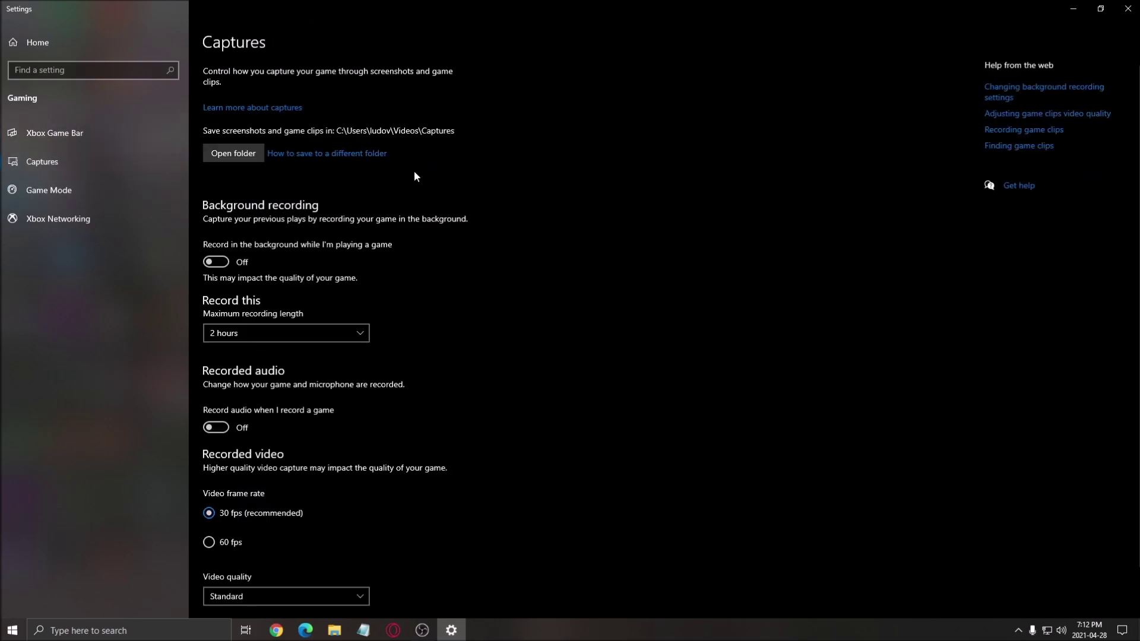
scroll(425, 378, down, 1)
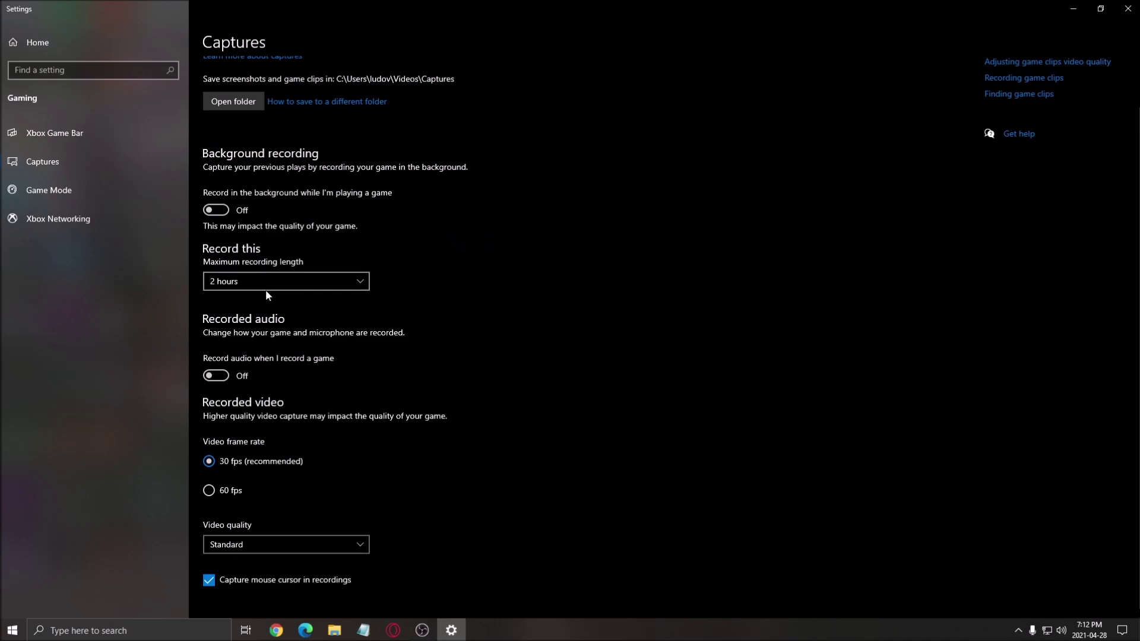
Close Settings, search 'gp' for Graphics settings, verify hardware-accelerated GPU scheduling is On, and close
click(1128, 8)
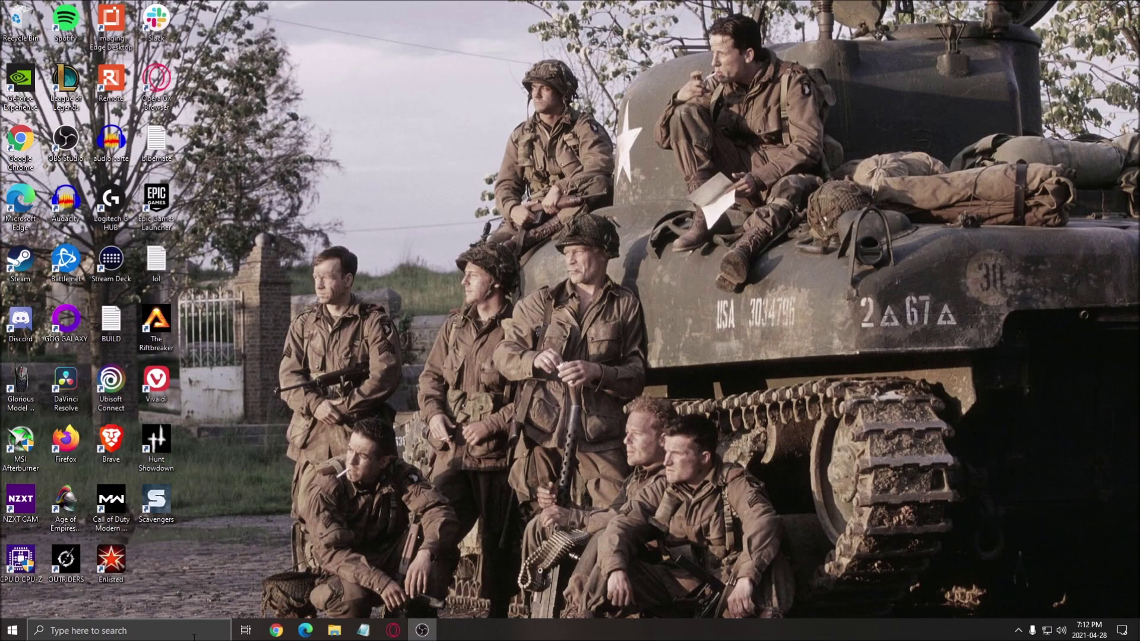
click(131, 633)
text(gpu)
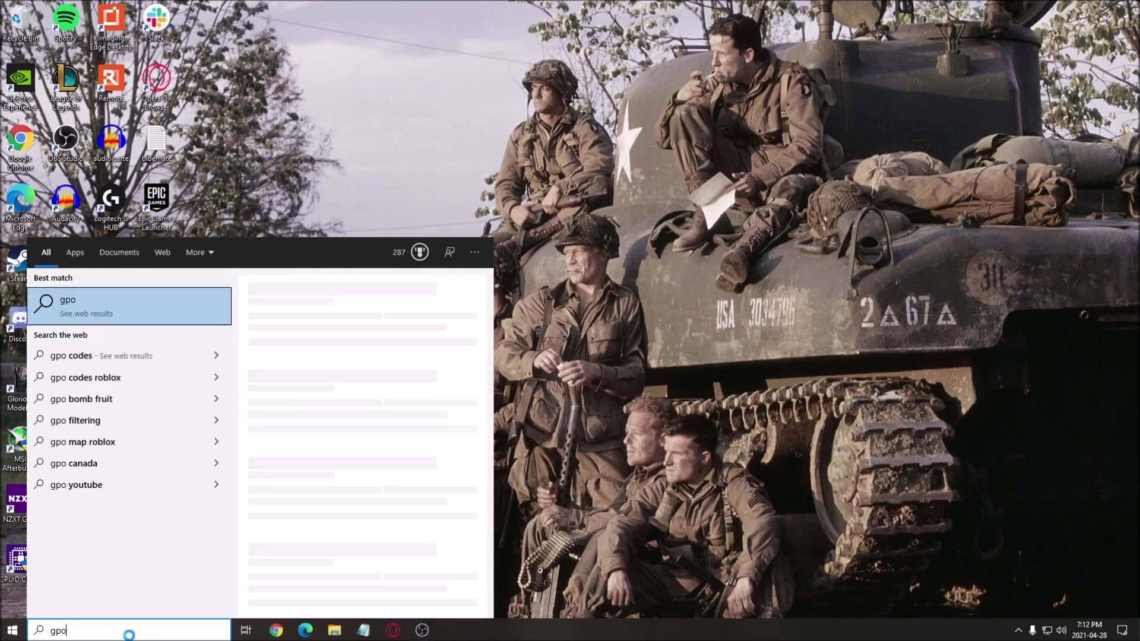
key(BackSpace)
key(Return)
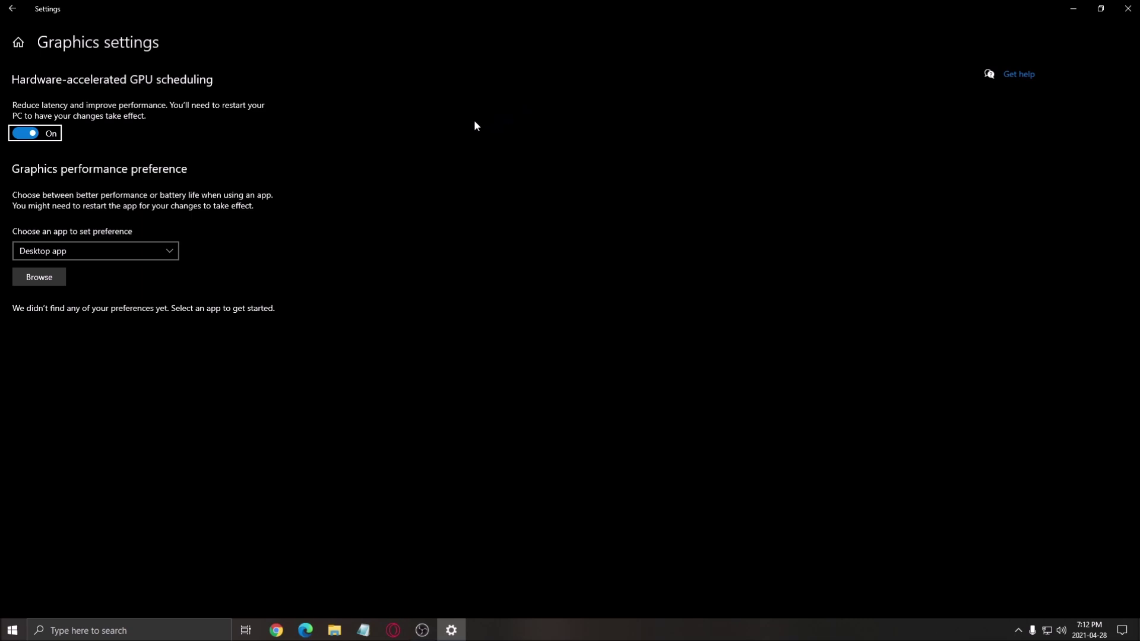
click(76, 142)
click(1128, 8)
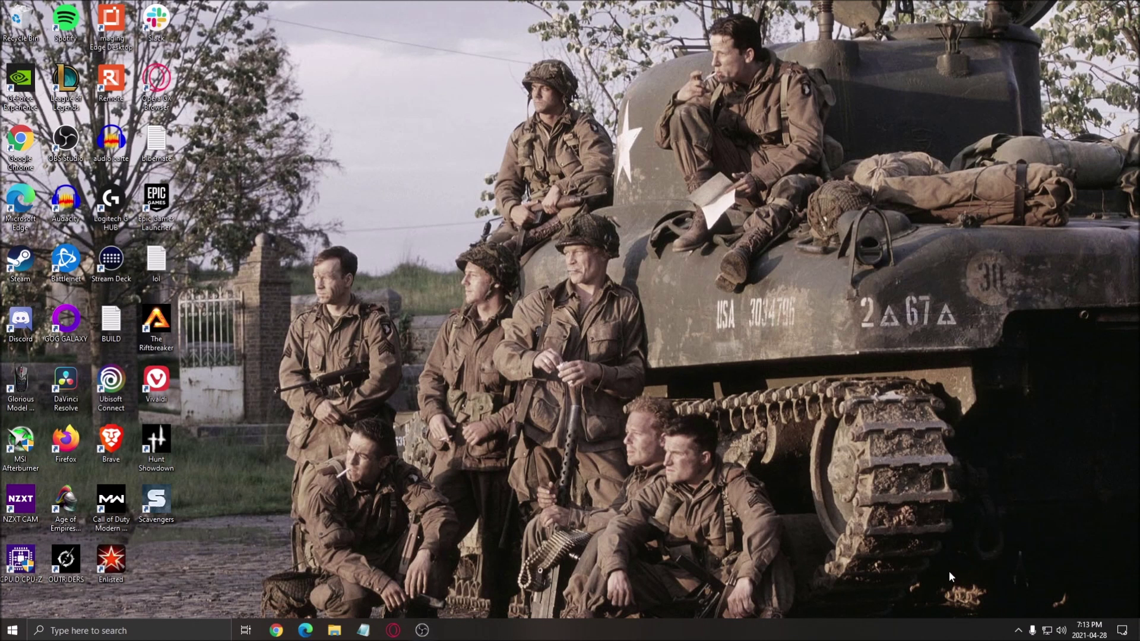
Show and then hide the hidden tray icons panel
click(1012, 631)
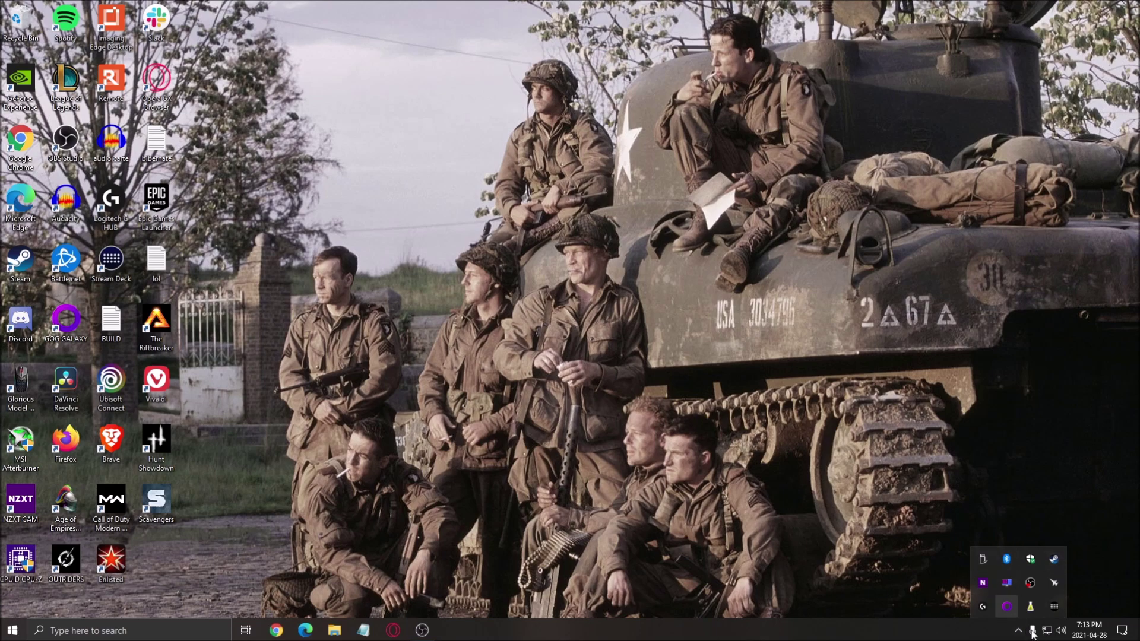
click(1013, 634)
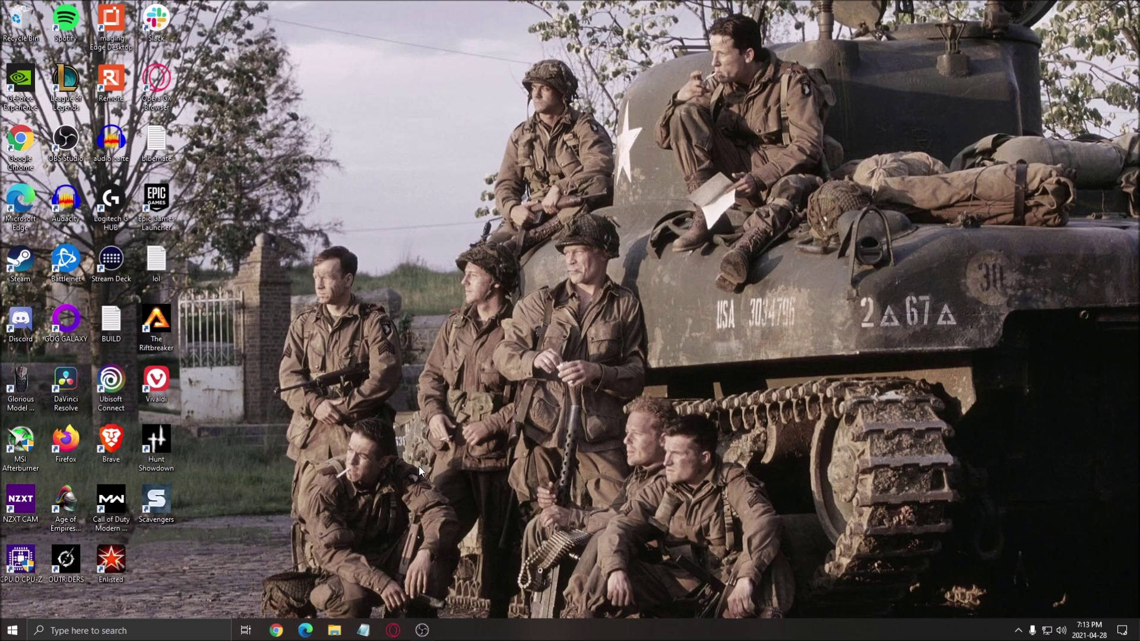
Switch to the running Scavengers game and go to its Video settings
click(422, 630)
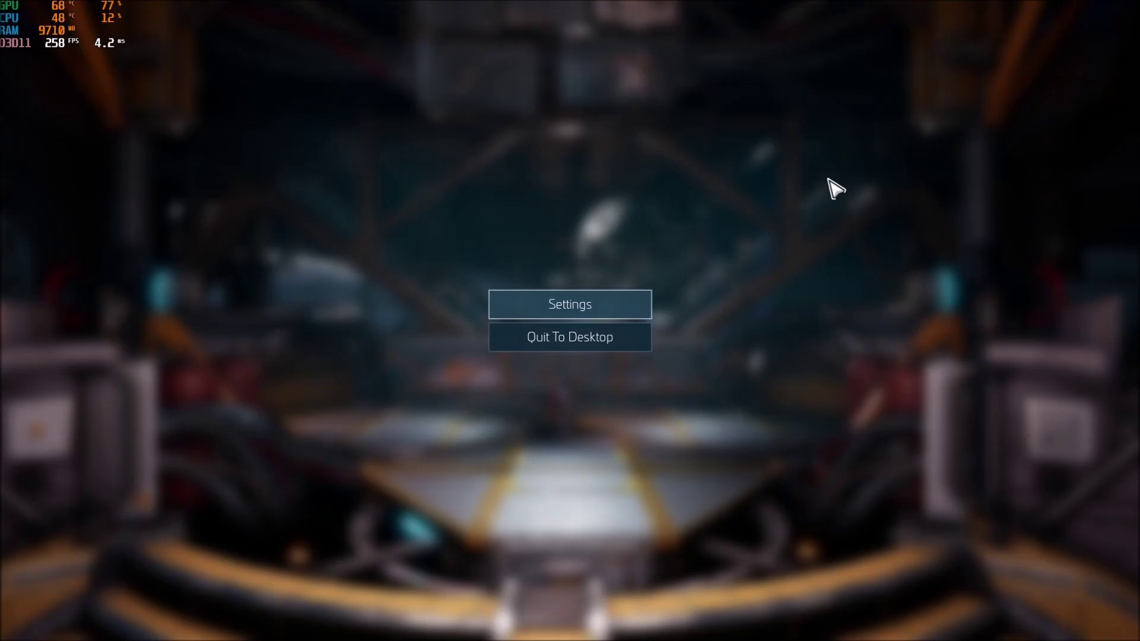
click(563, 305)
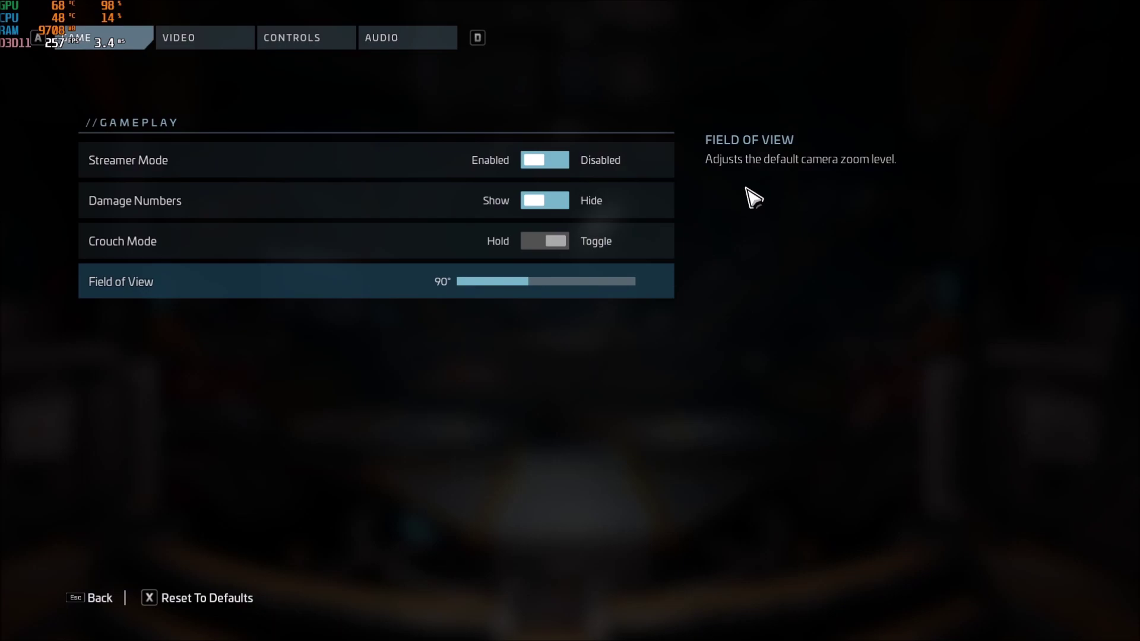
click(186, 43)
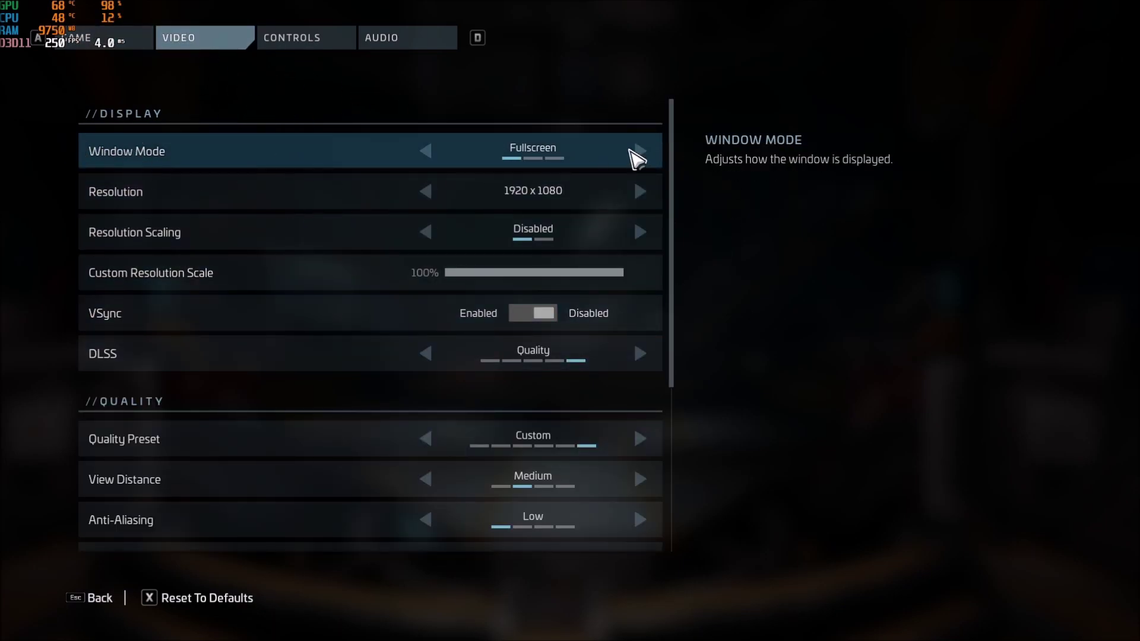
Cycle Window Mode through Windowed and Windowed Fullscreen, ending back on Fullscreen
click(640, 152)
click(639, 153)
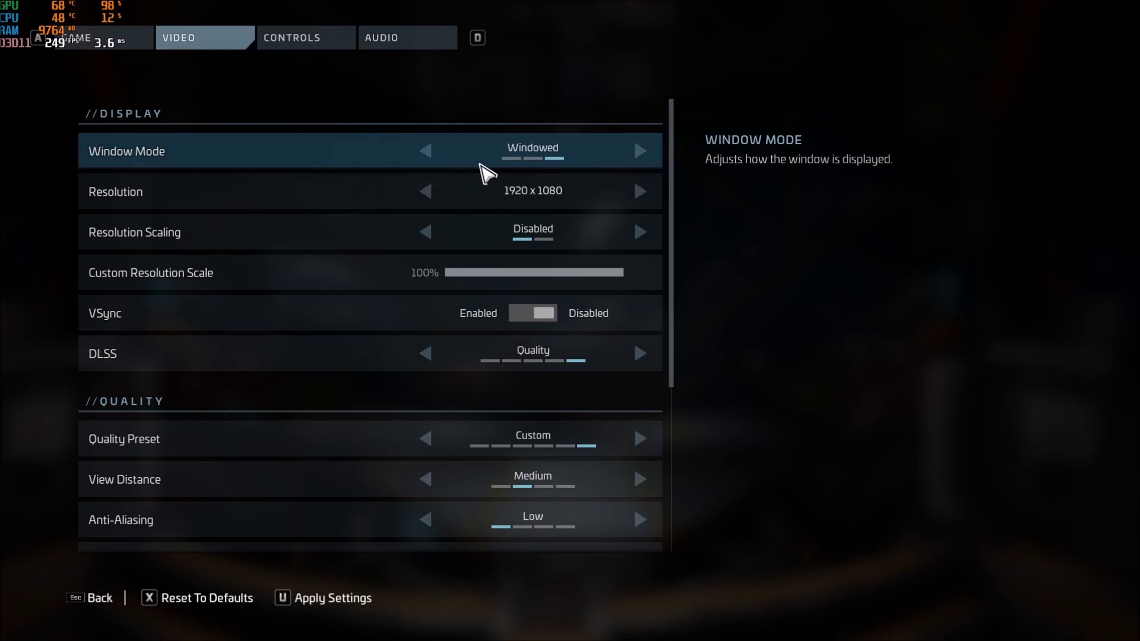
click(426, 152)
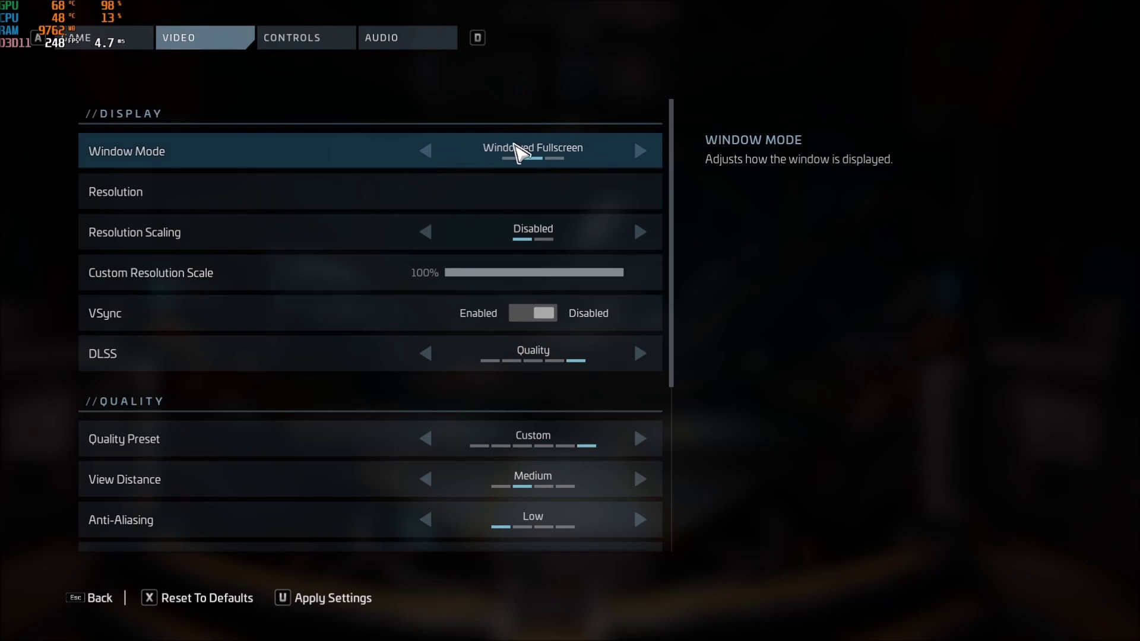
click(426, 159)
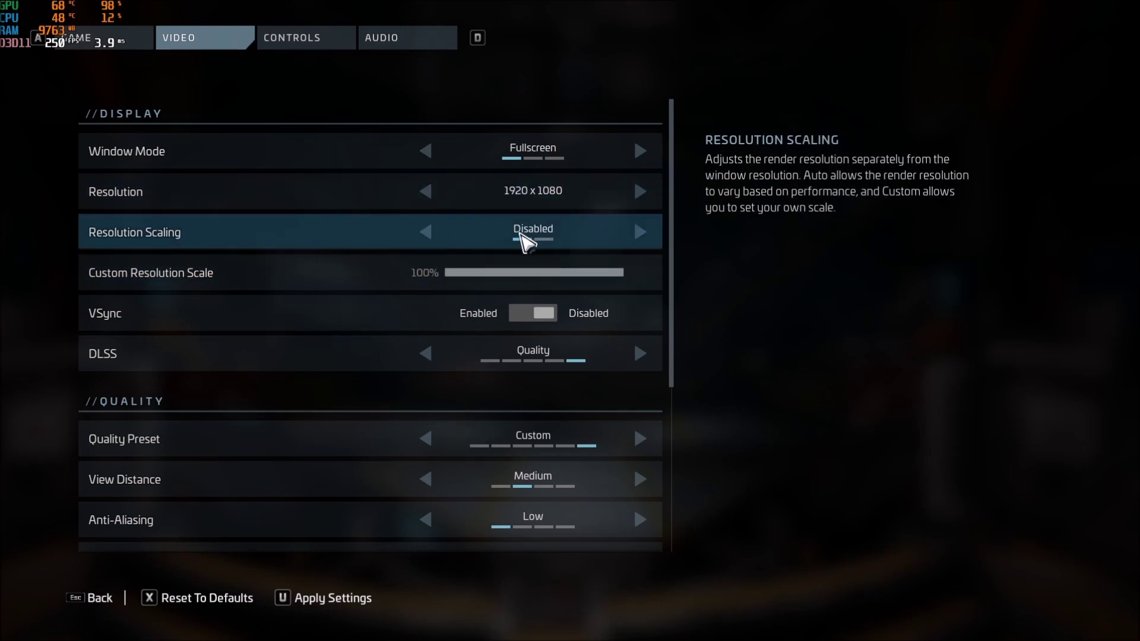
Step DLSS through Balanced, Ultra Performance and Performance, finally leaving it on Quality
scroll(356, 267, down, 3)
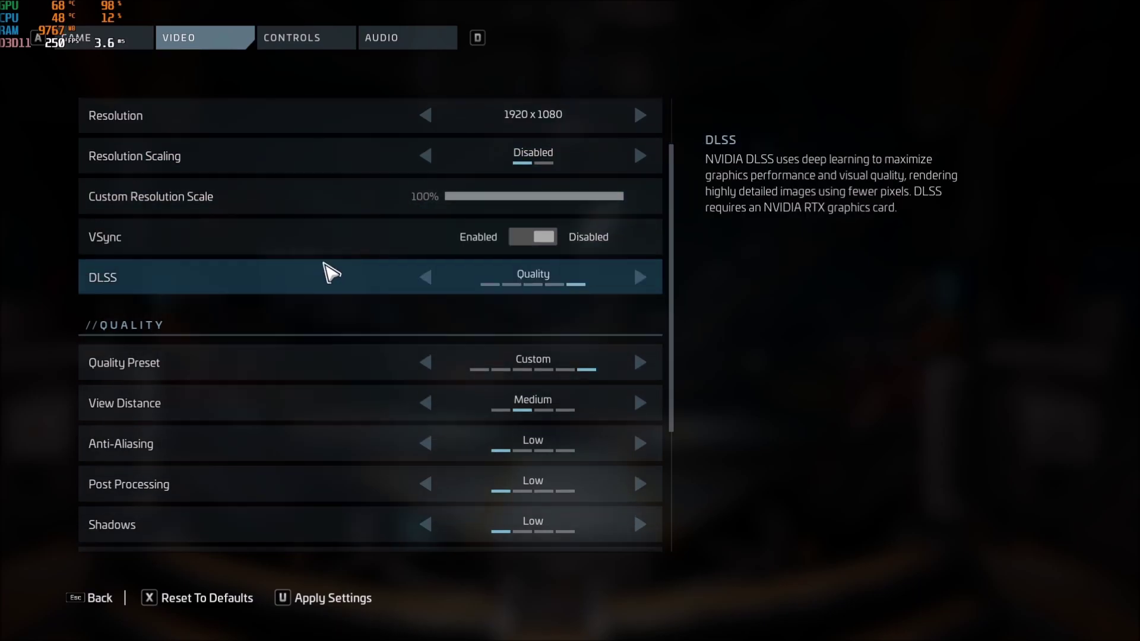
scroll(526, 391, up, 3)
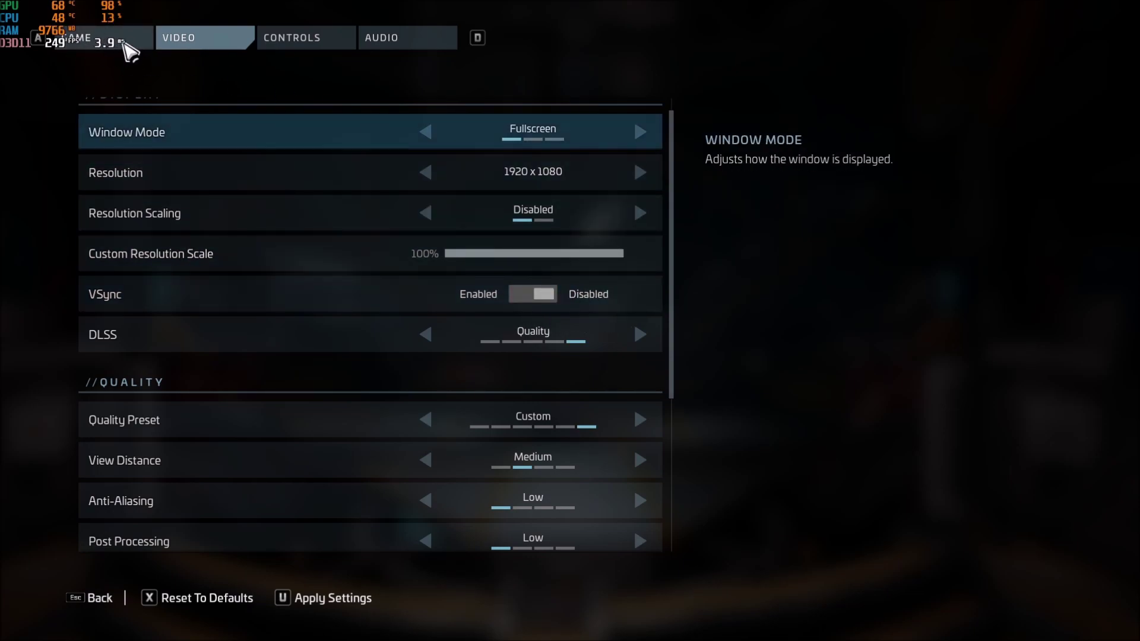
scroll(459, 255, down, 1)
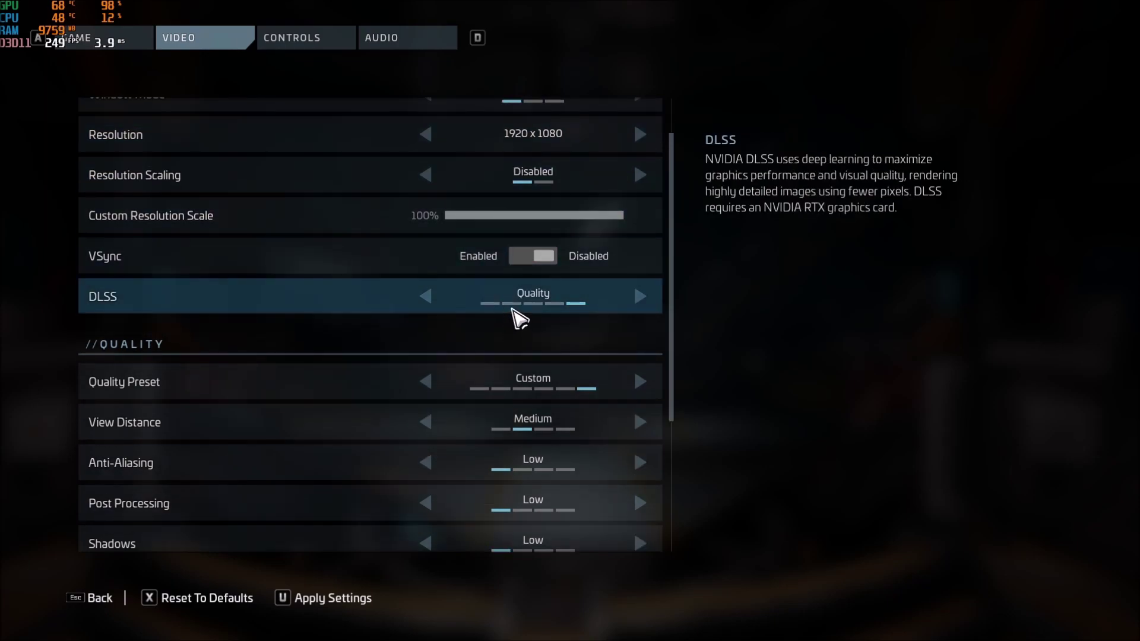
scroll(380, 380, down, 1)
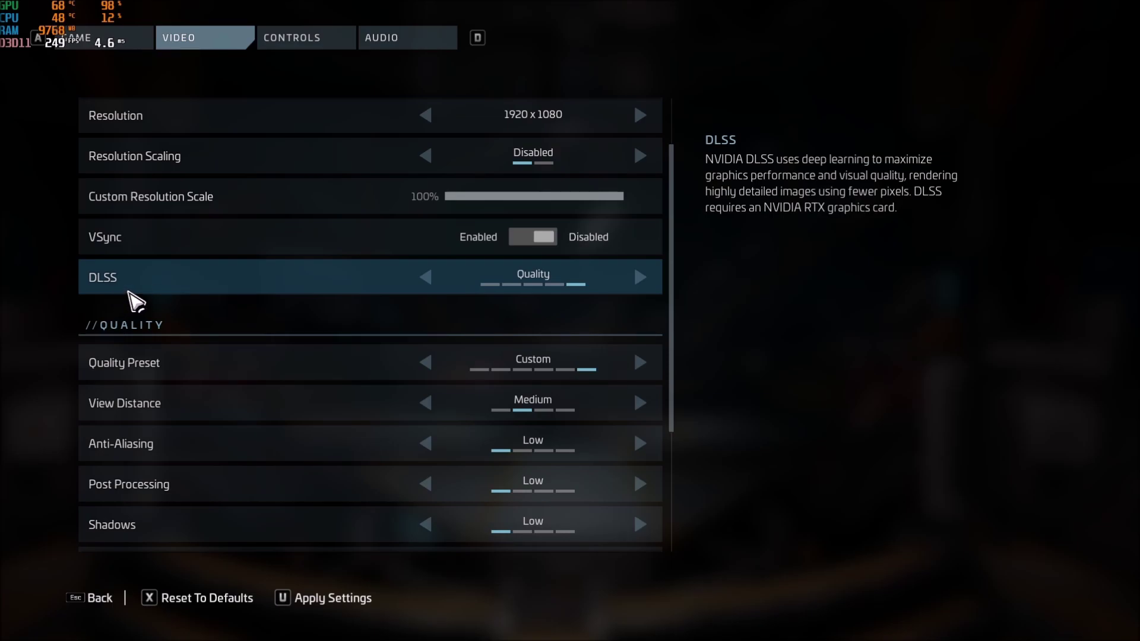
click(424, 279)
click(424, 279)
click(424, 279)
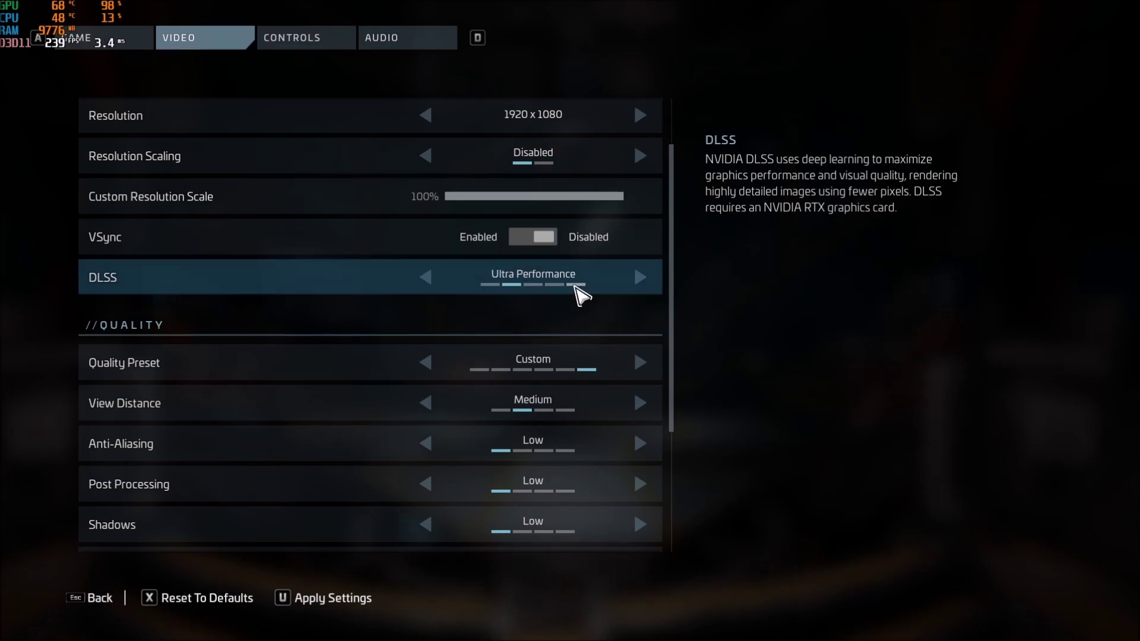
click(640, 277)
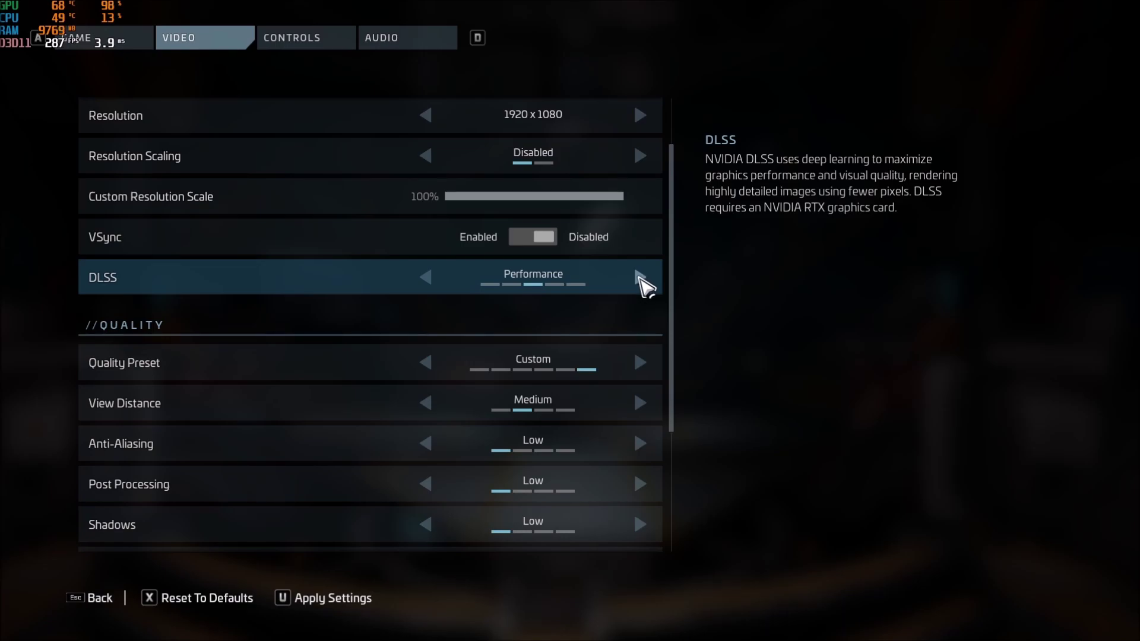
click(640, 274)
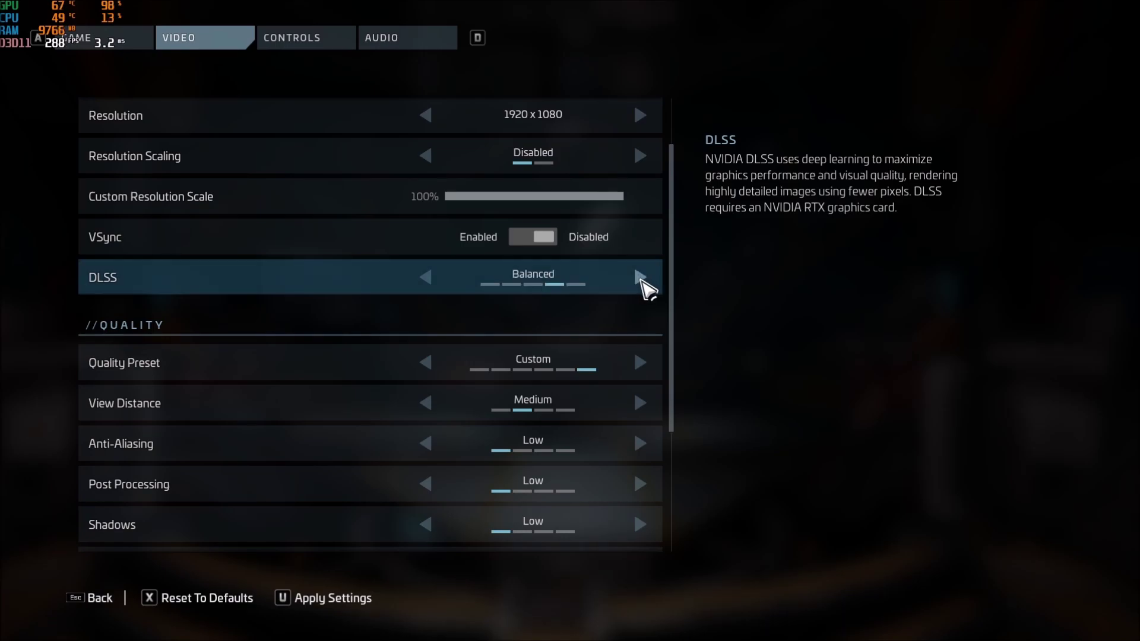
click(640, 275)
click(423, 282)
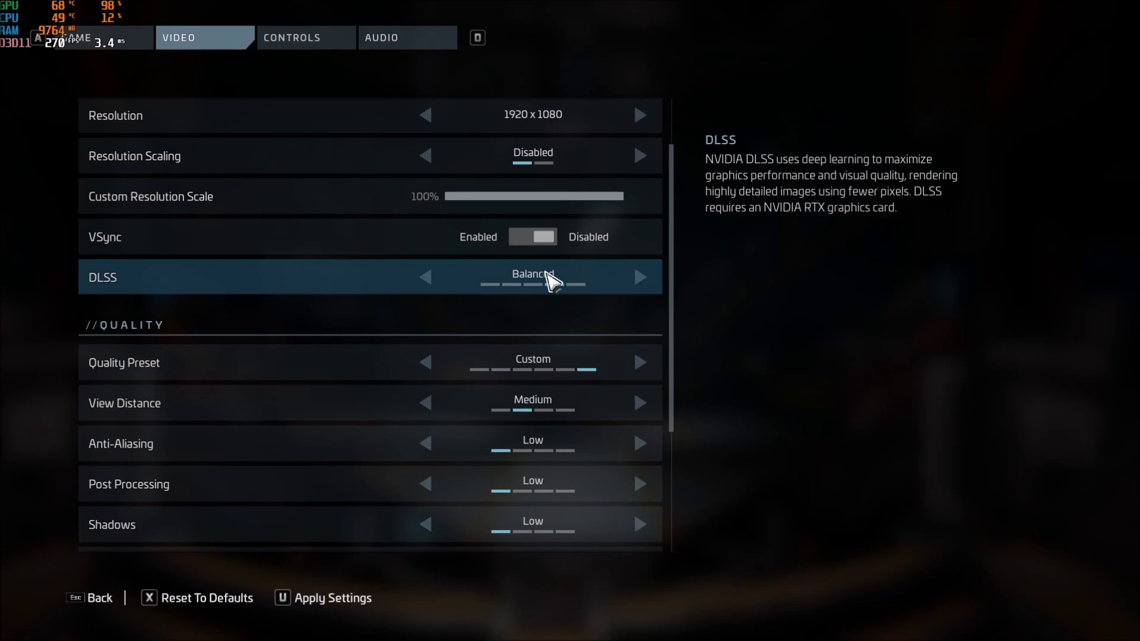
click(635, 282)
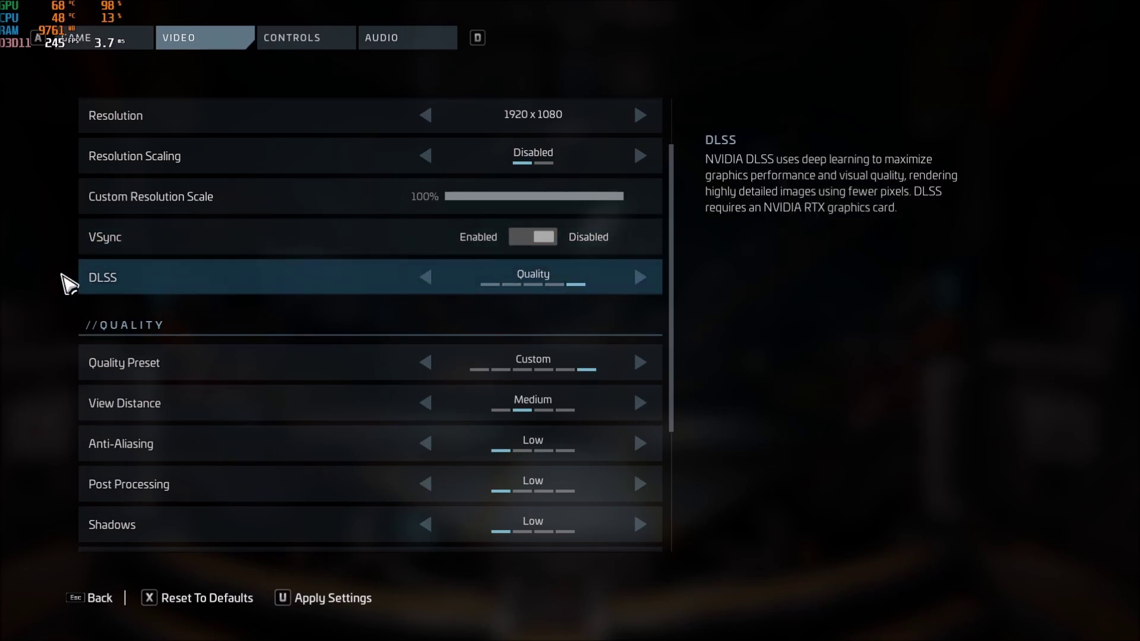
scroll(408, 374, down, 4)
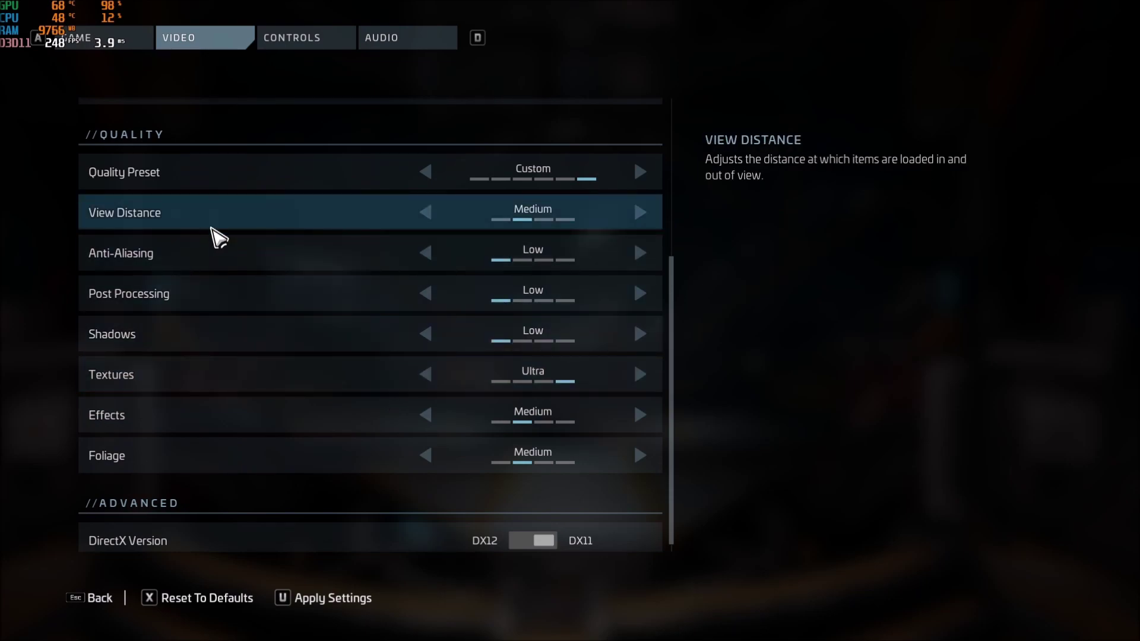
click(640, 213)
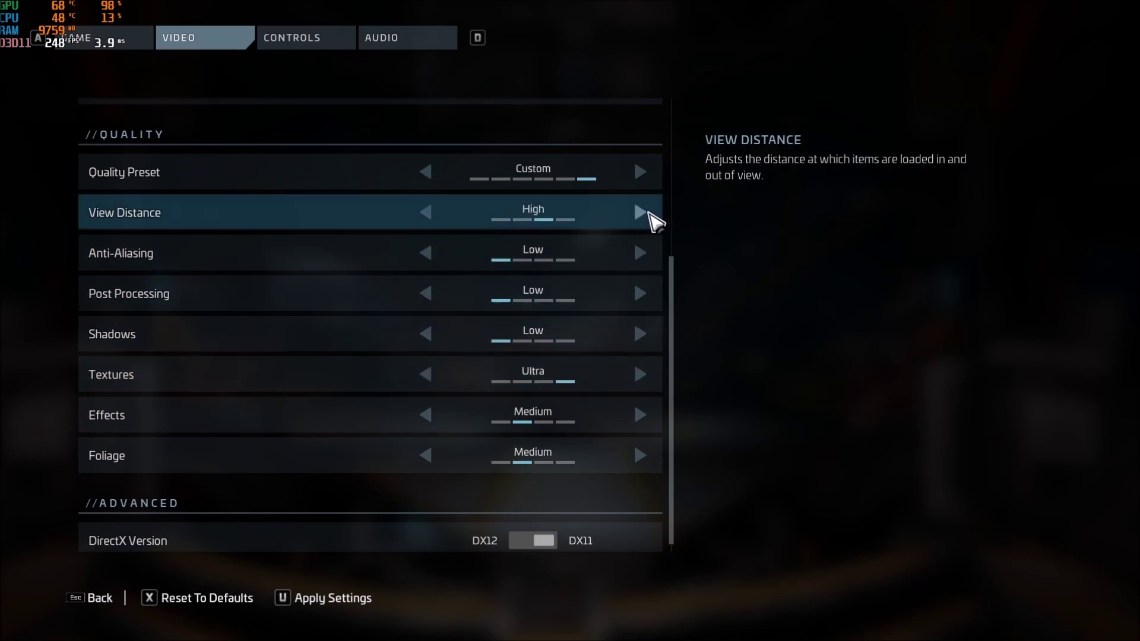
key(Right)
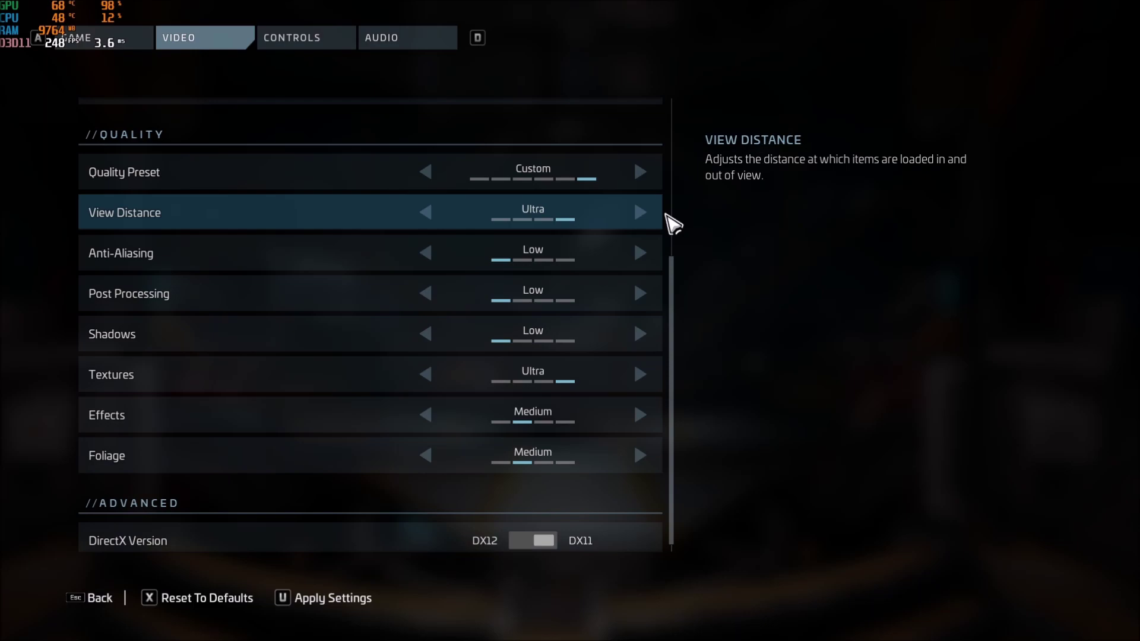
click(640, 214)
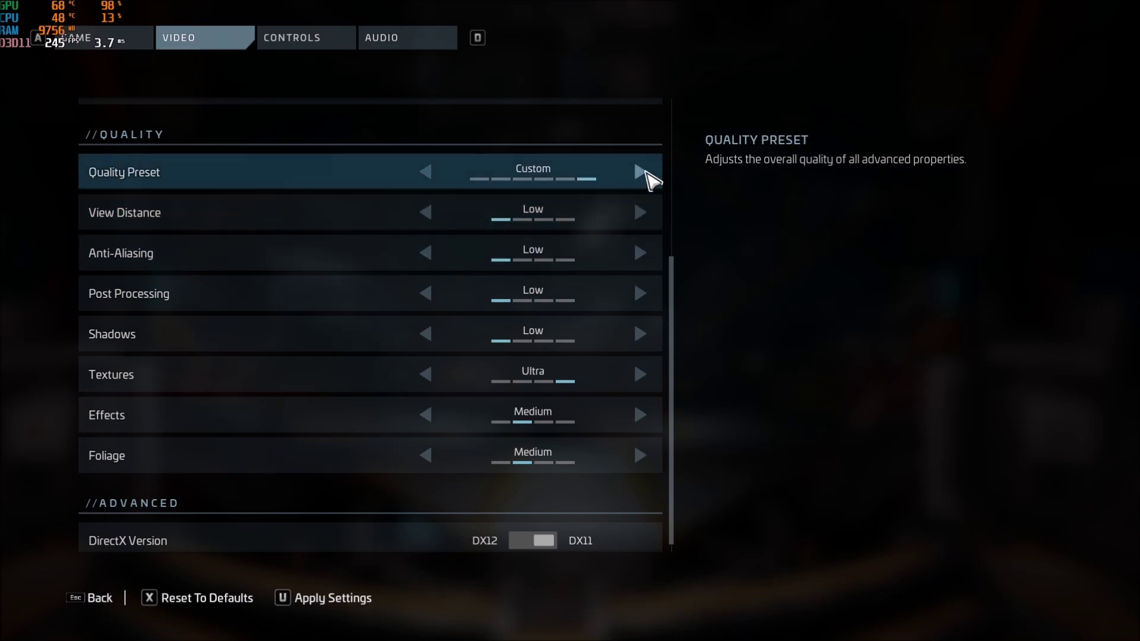
click(640, 214)
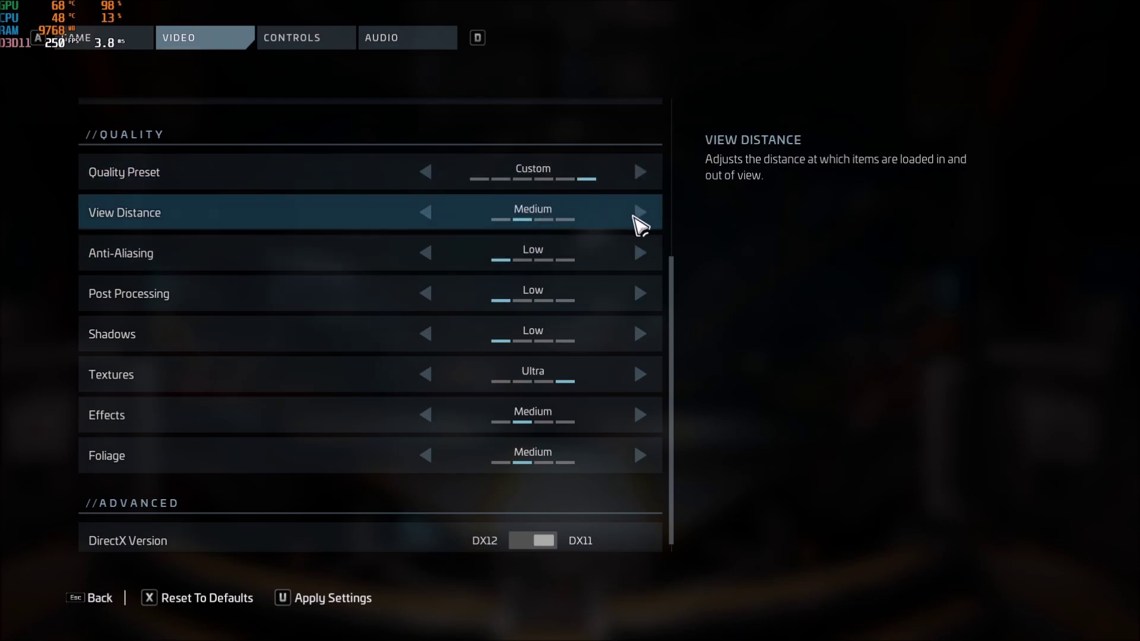
click(635, 214)
click(635, 214)
click(426, 214)
click(637, 214)
scroll(677, 308, down, 1)
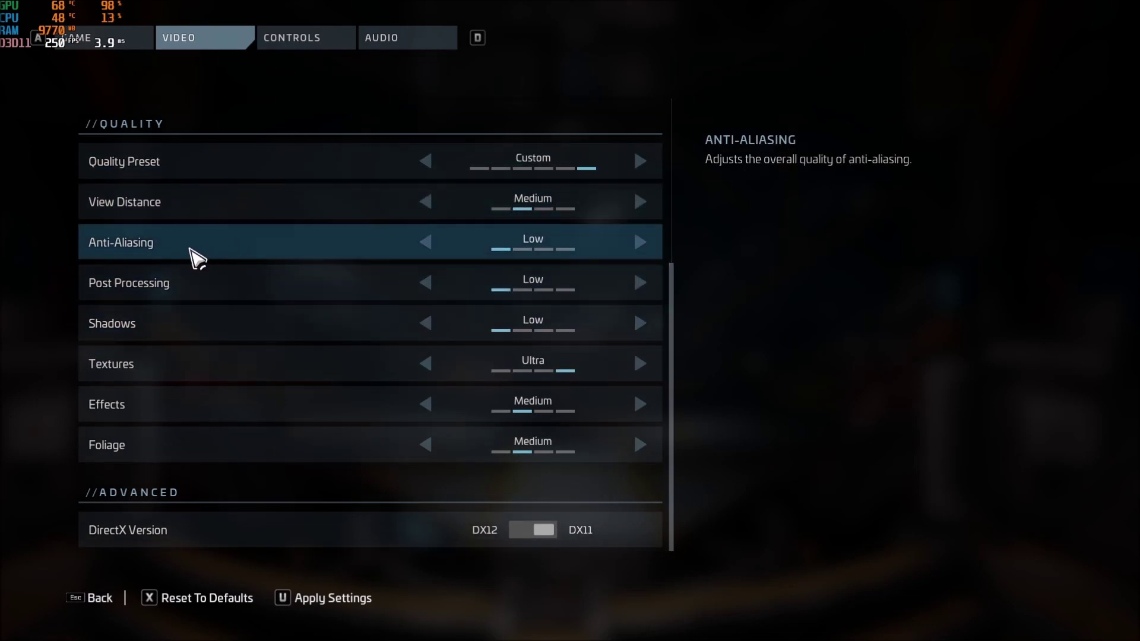
scroll(329, 340, up, 1)
scroll(229, 342, up, 1)
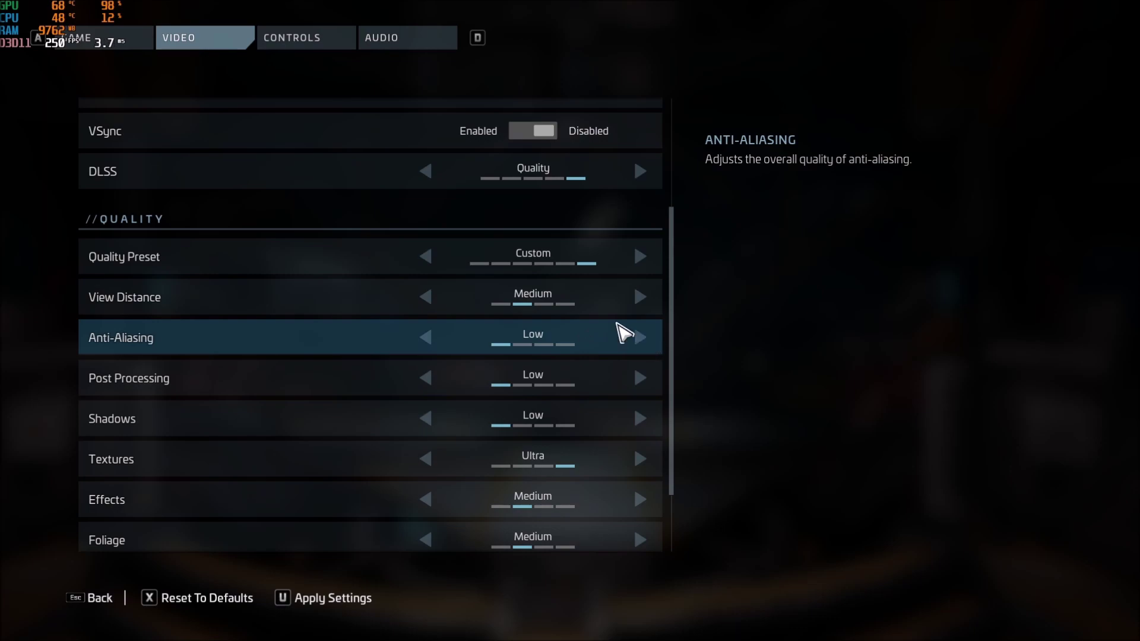
click(650, 342)
click(649, 342)
click(650, 342)
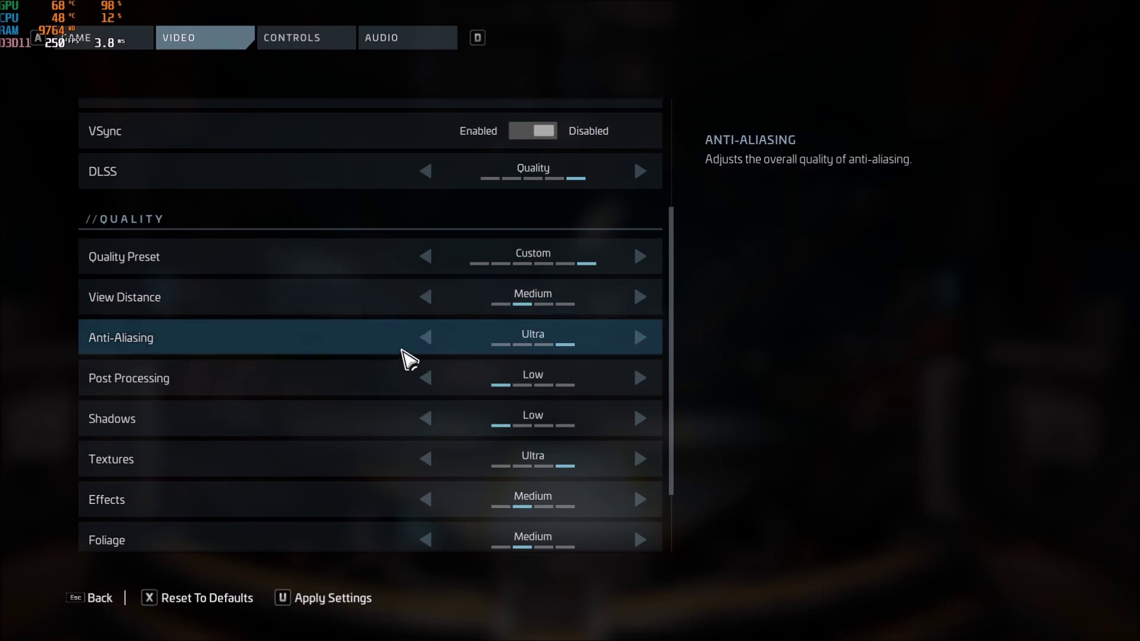
click(425, 338)
click(425, 338)
click(425, 338)
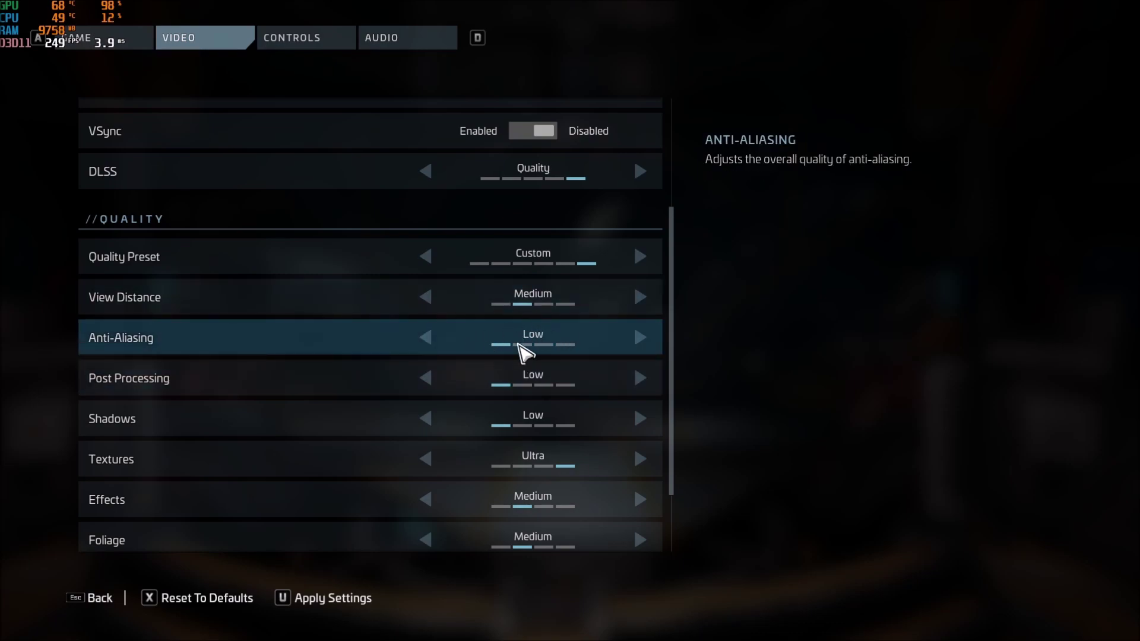
scroll(481, 354, down, 1)
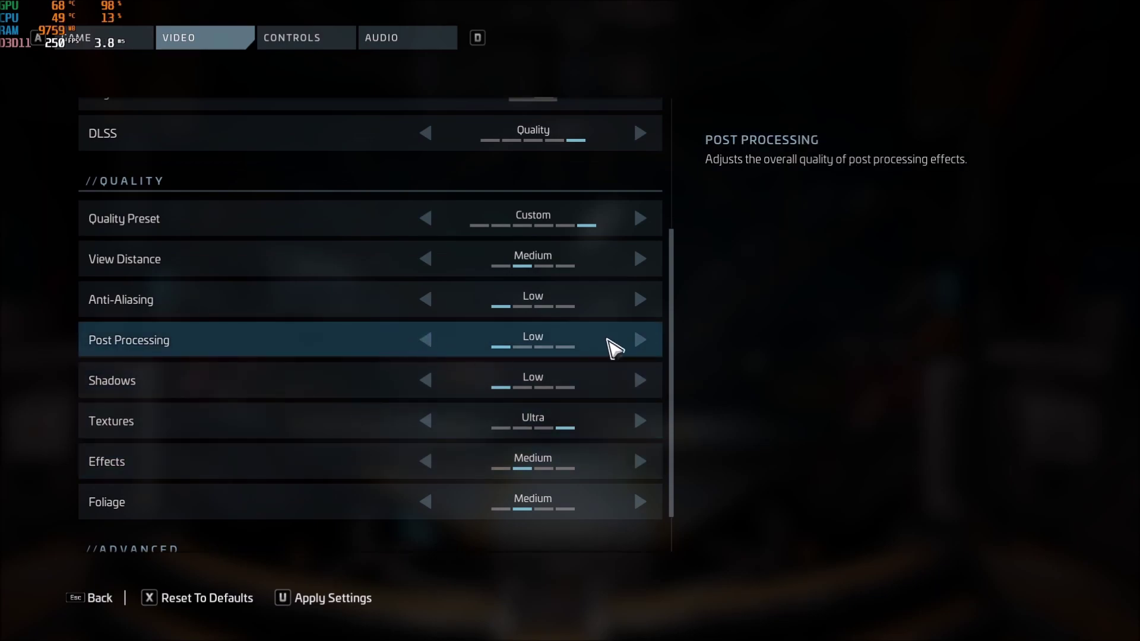
click(641, 349)
click(642, 350)
click(427, 347)
click(427, 353)
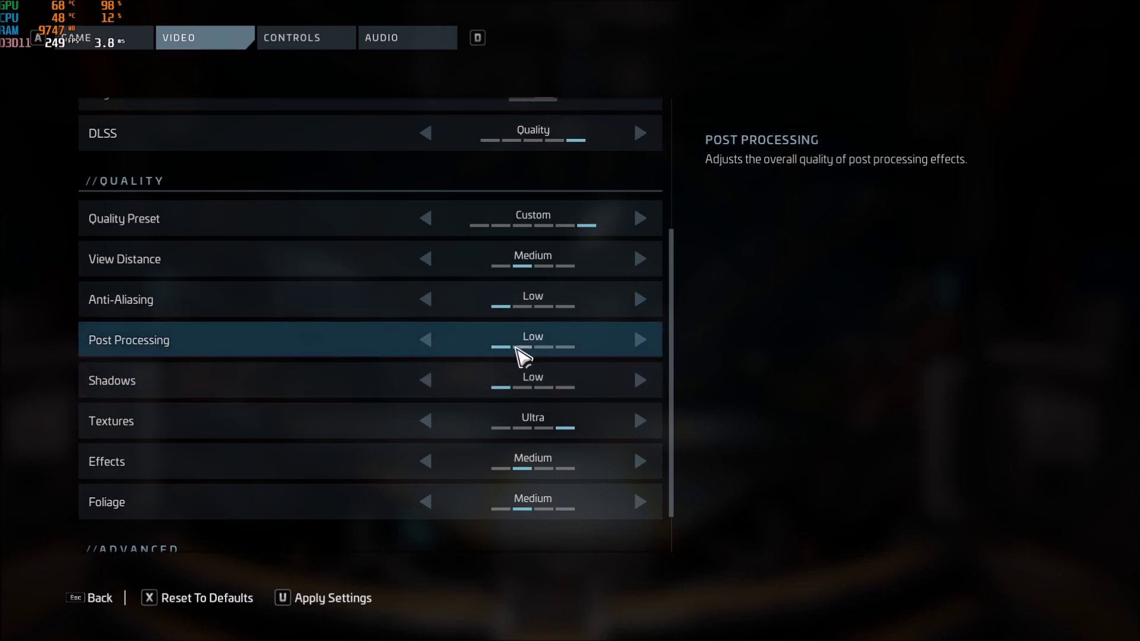
scroll(522, 356, down, 1)
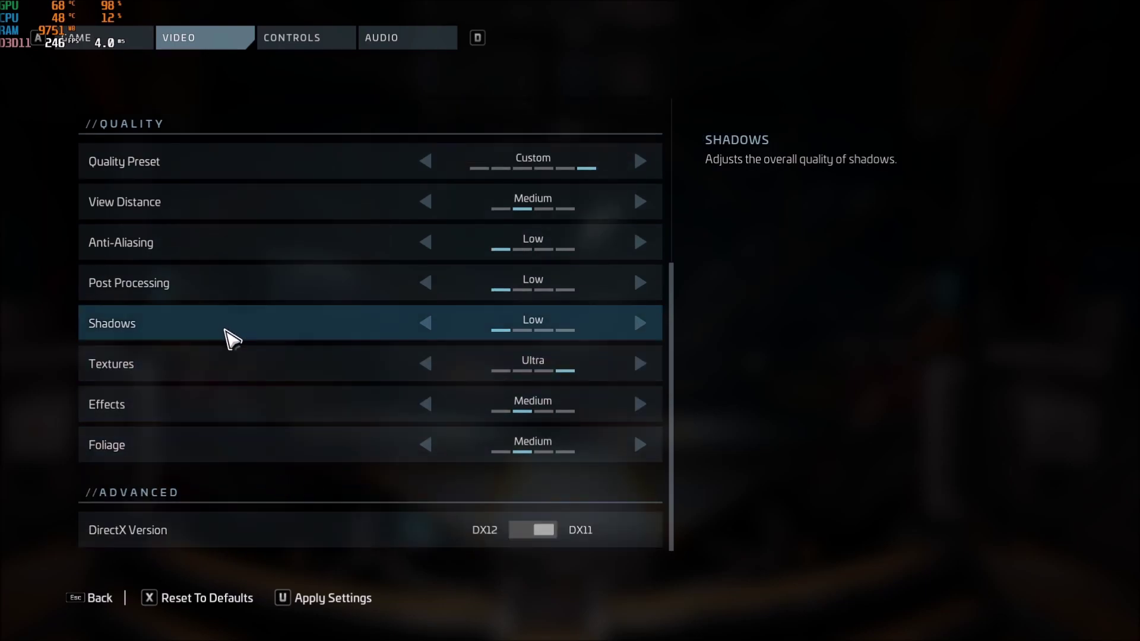
click(641, 324)
click(640, 324)
click(640, 324)
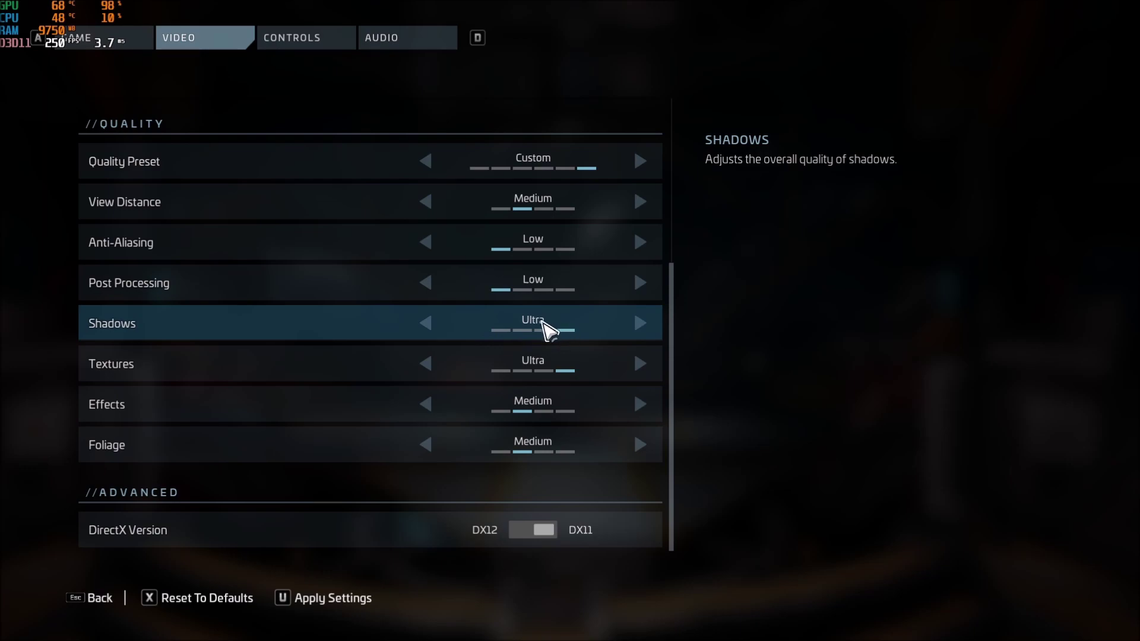
click(426, 324)
click(426, 326)
click(426, 325)
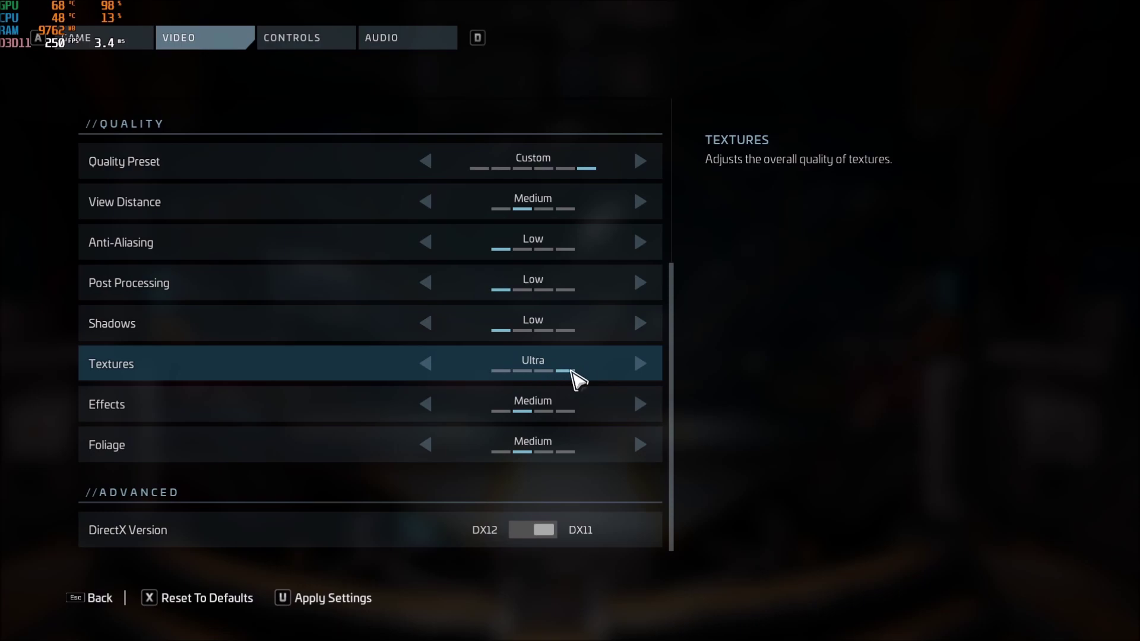
click(431, 368)
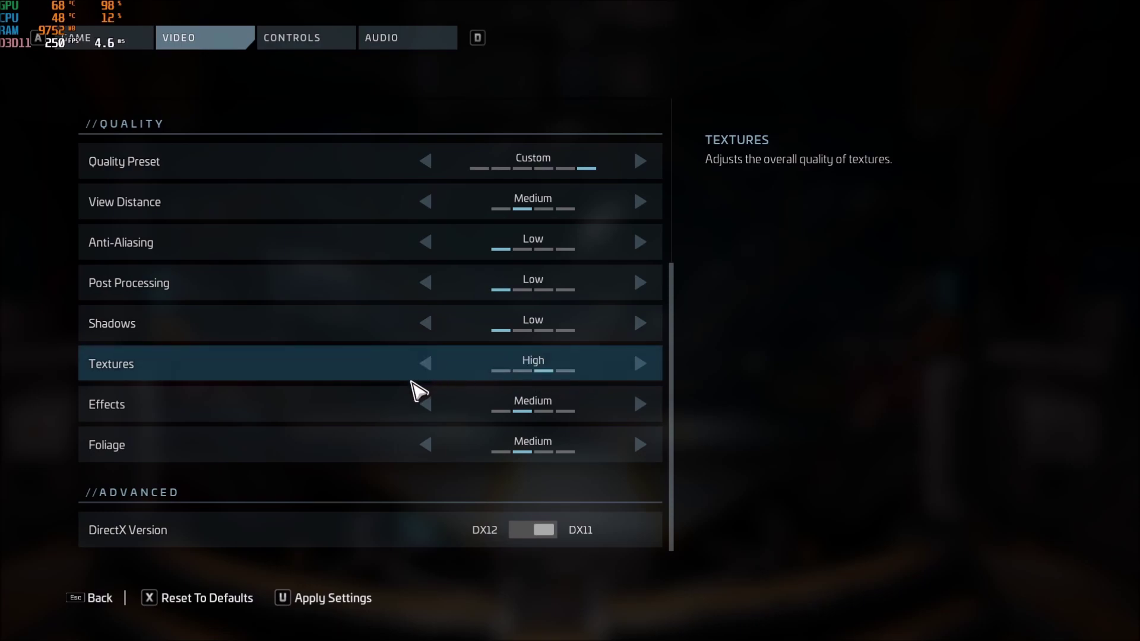
click(432, 373)
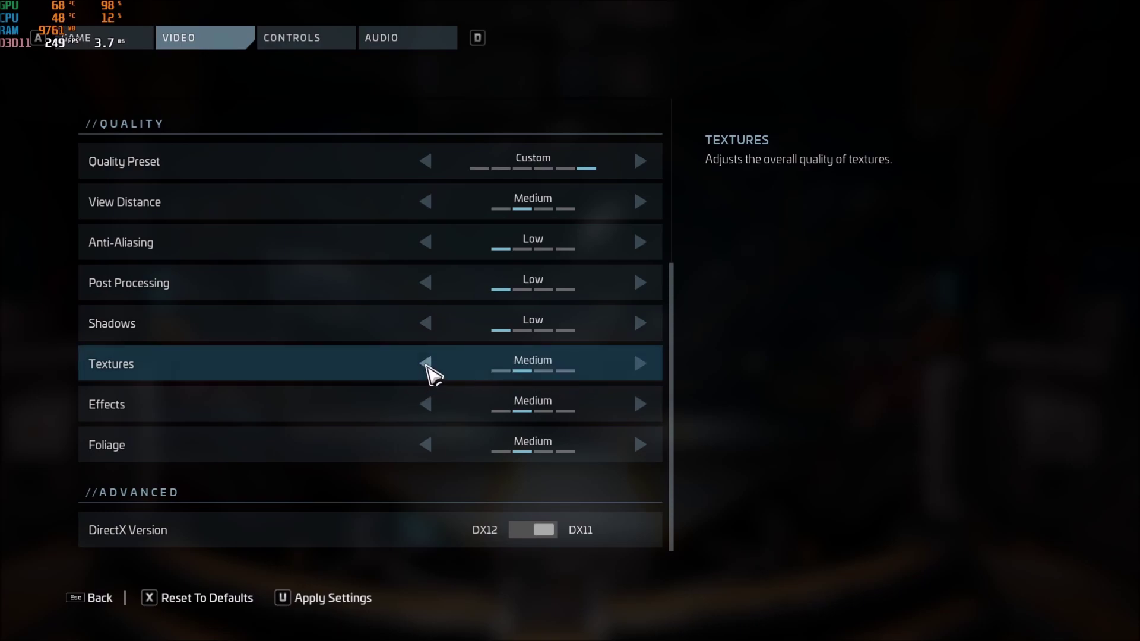
click(642, 368)
click(643, 368)
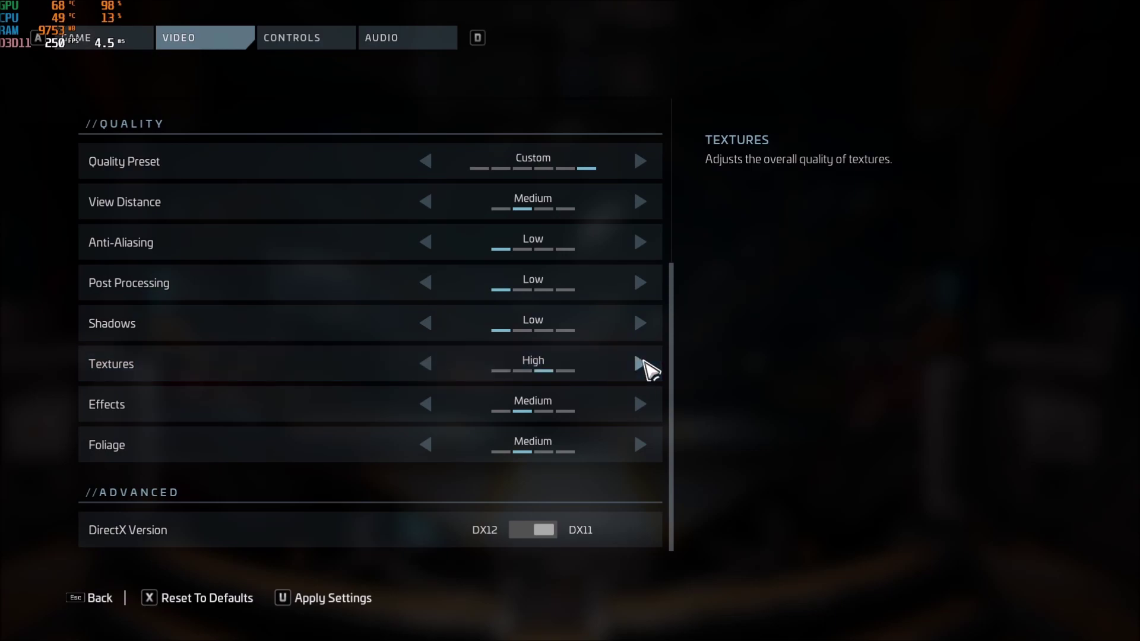
click(645, 370)
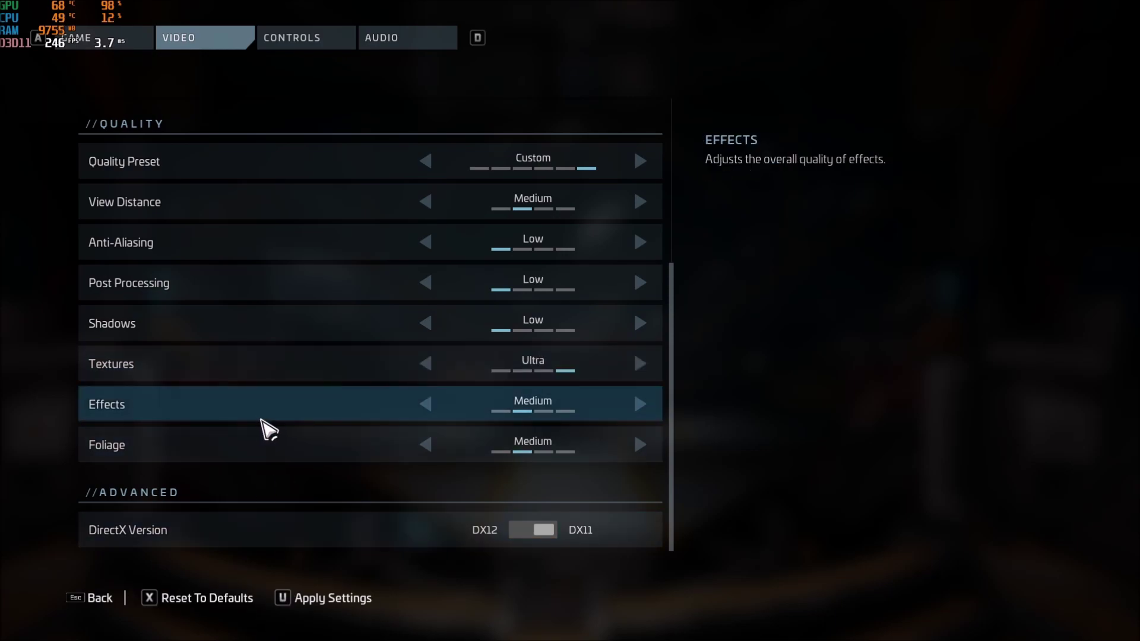
click(644, 409)
click(644, 408)
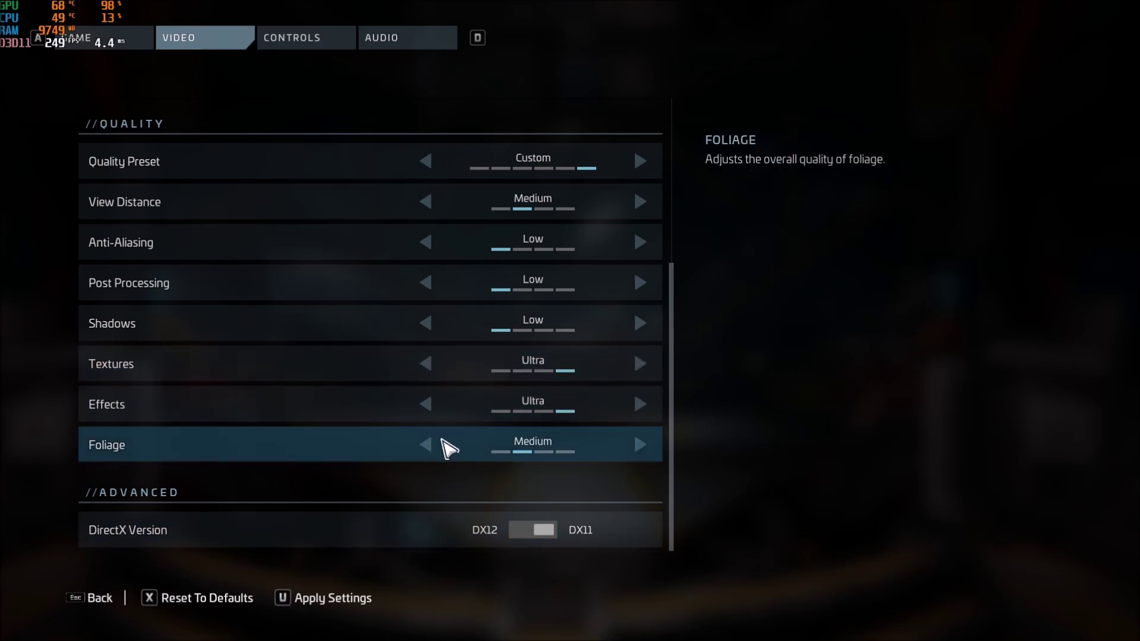
click(431, 411)
click(432, 409)
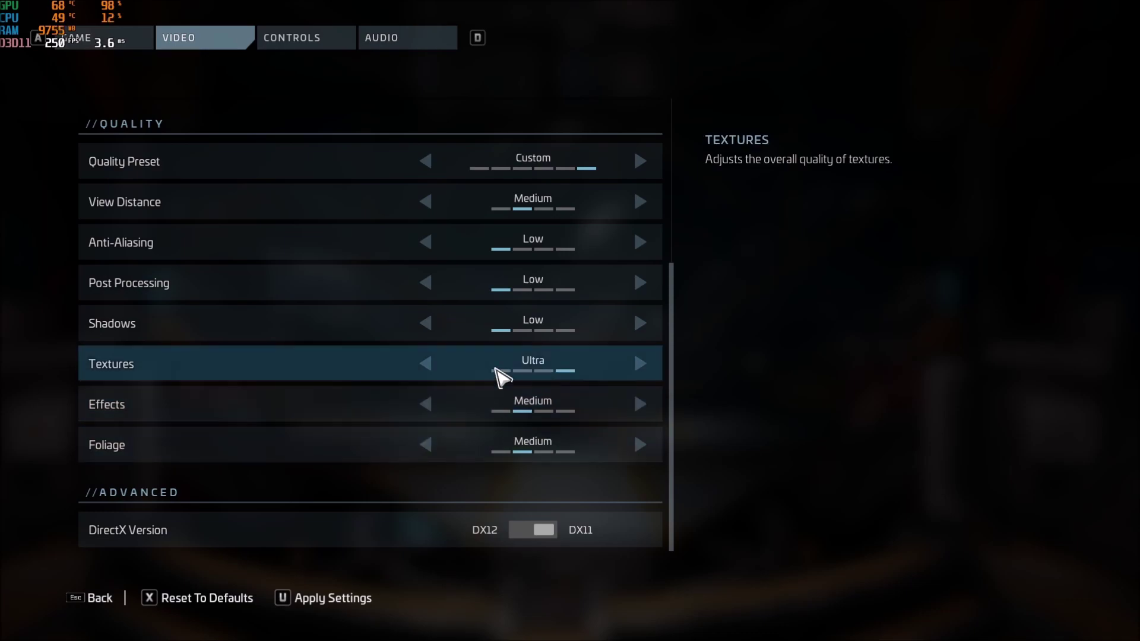
click(637, 409)
click(637, 408)
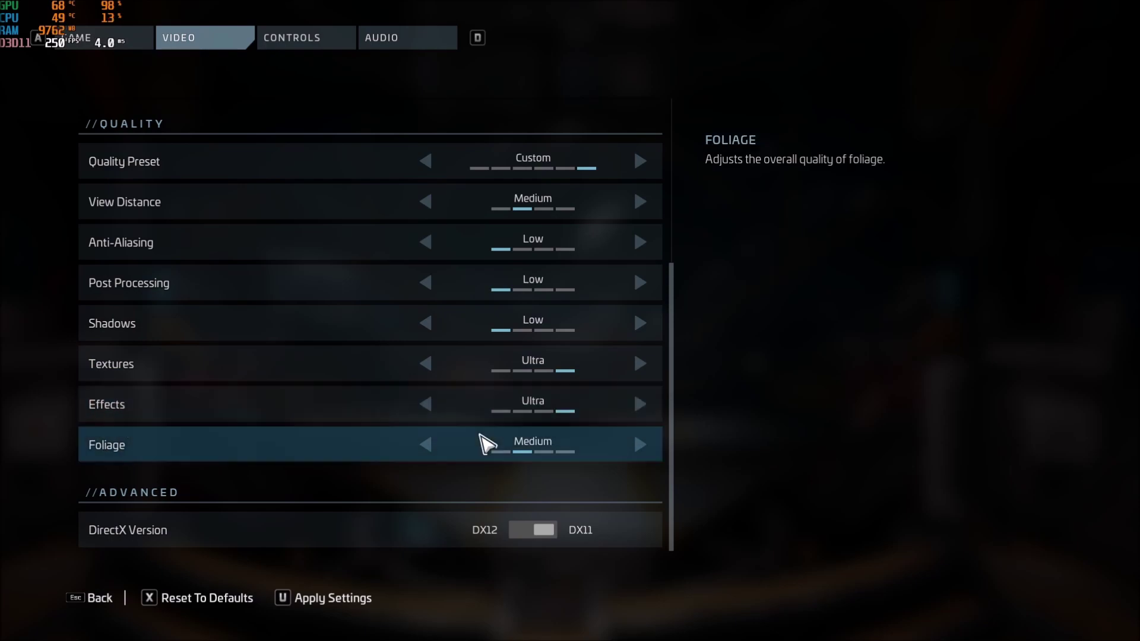
click(428, 406)
click(429, 406)
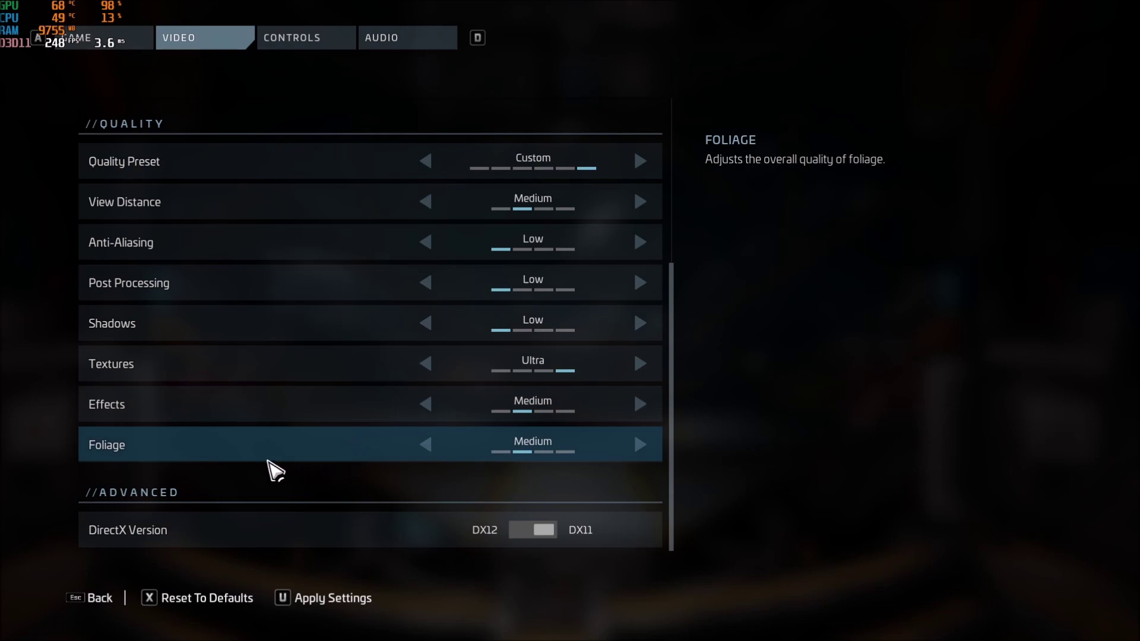
click(640, 446)
click(639, 447)
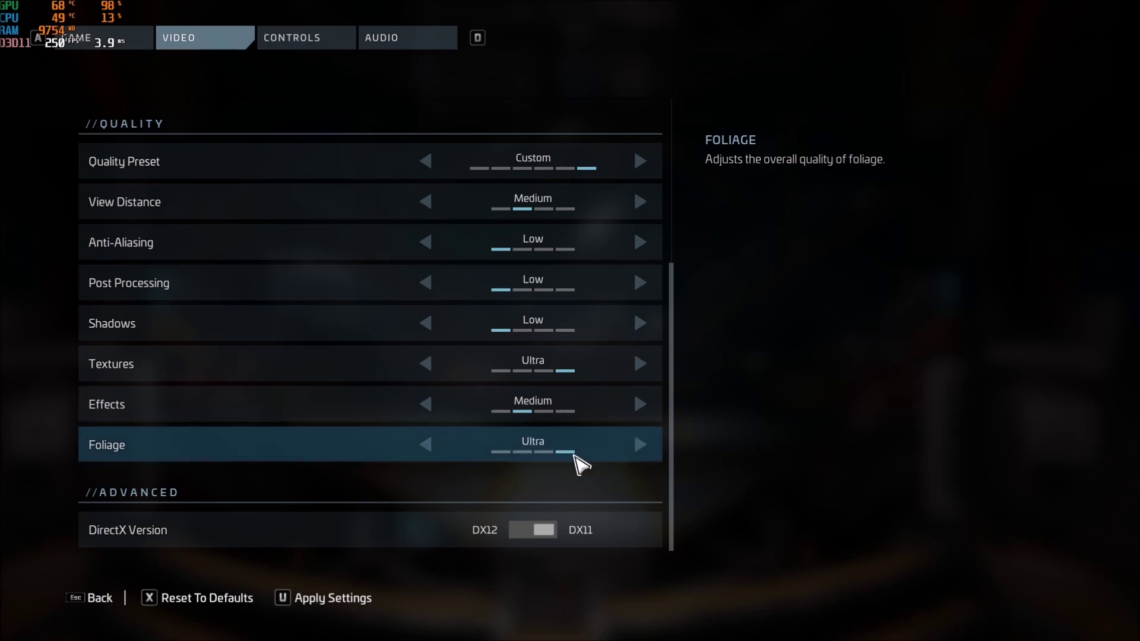
click(427, 445)
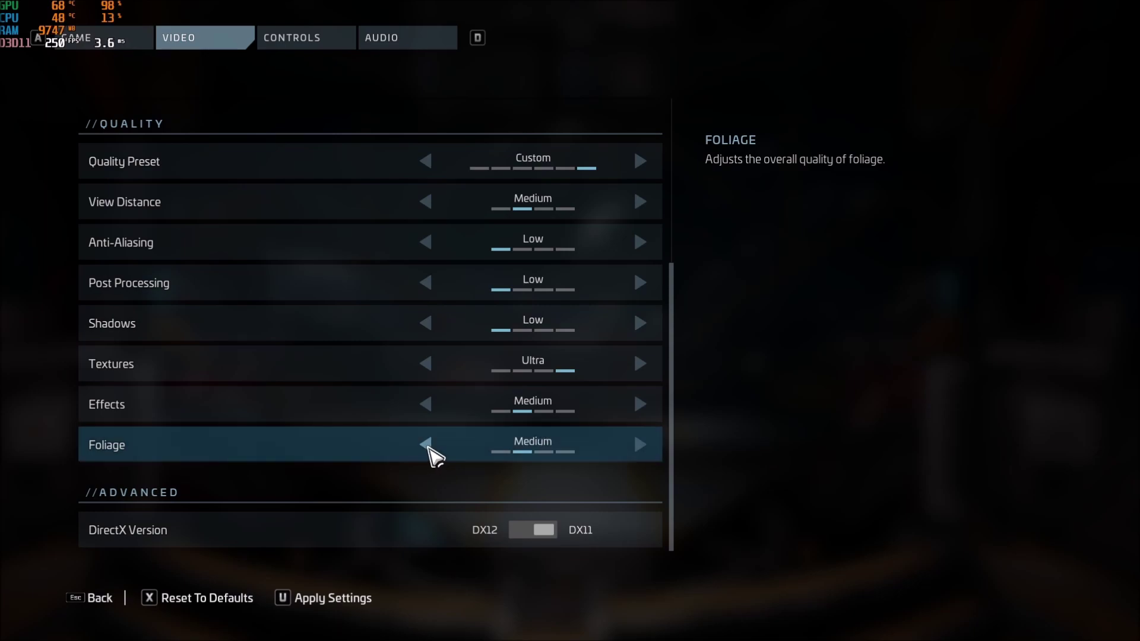
click(426, 445)
click(641, 447)
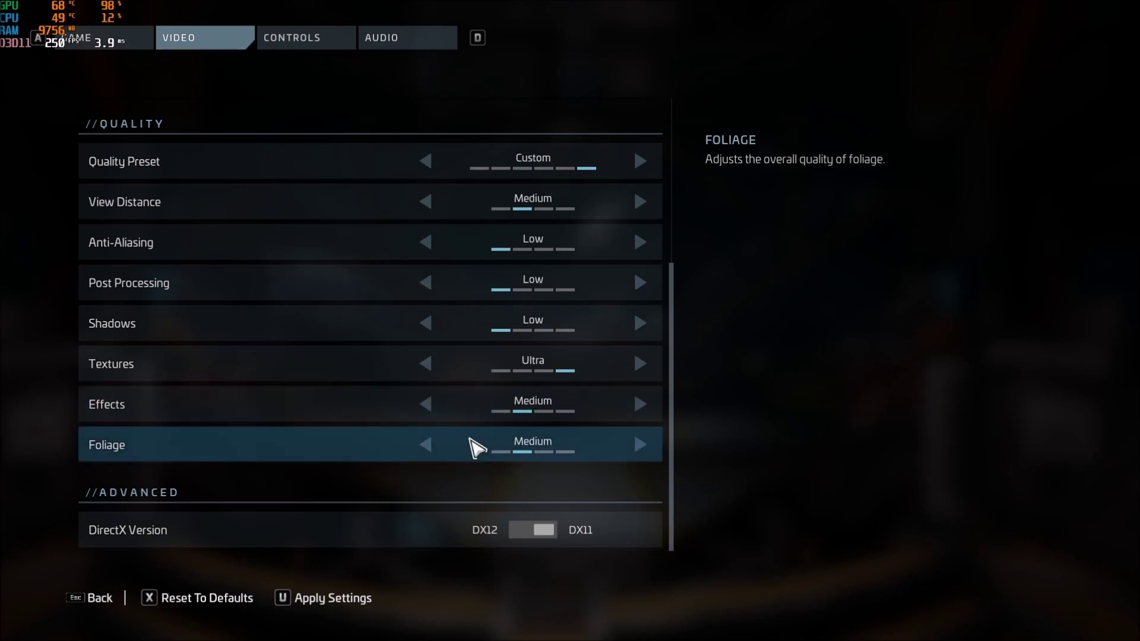